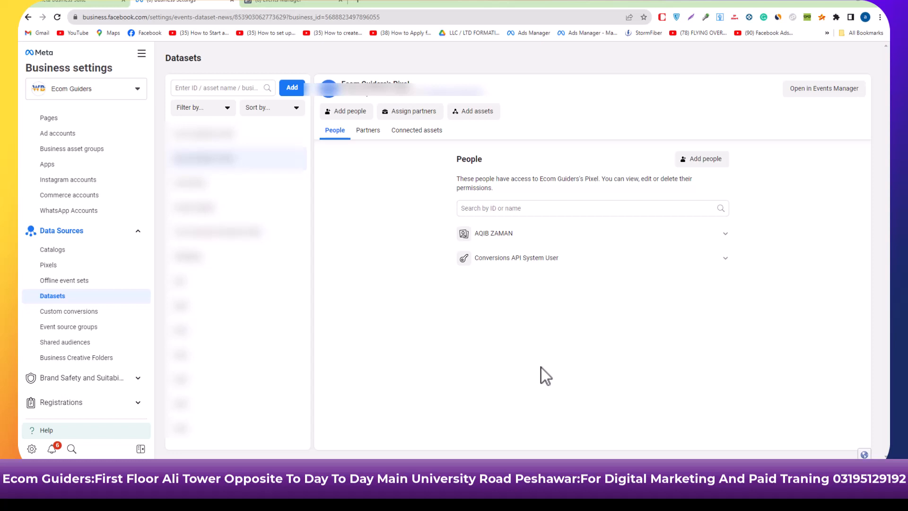
Open the pixel's dataset in Events Manager.
click(847, 98)
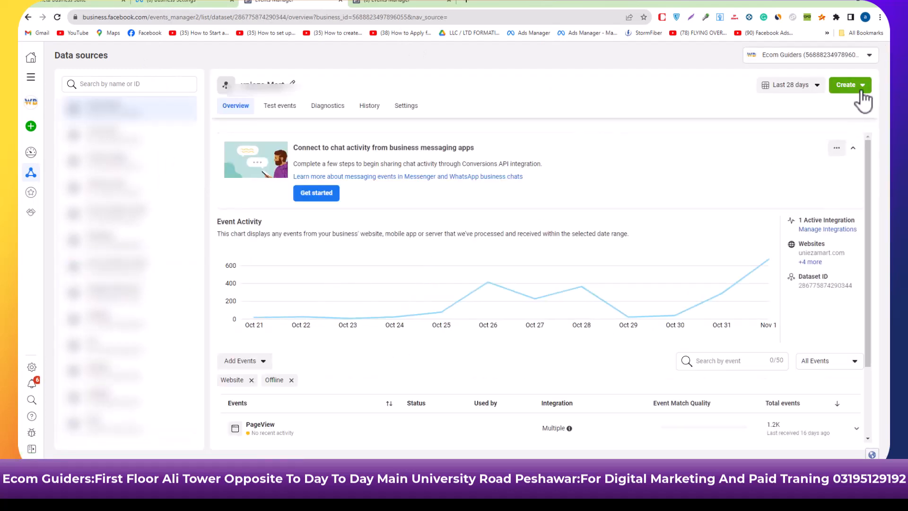
click(862, 92)
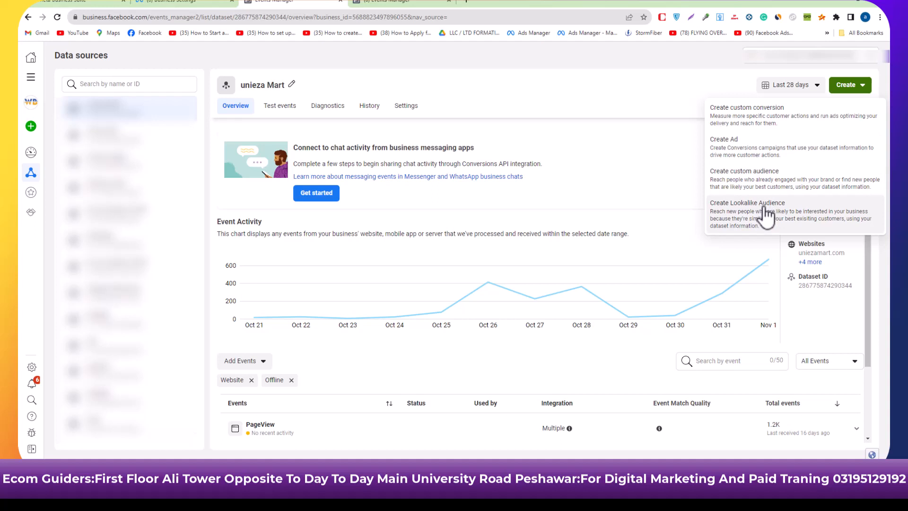
click(759, 122)
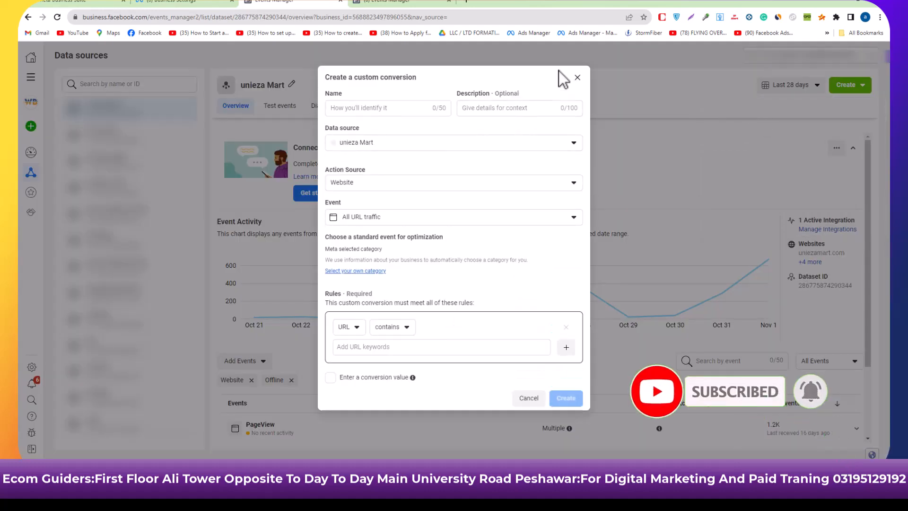
click(578, 78)
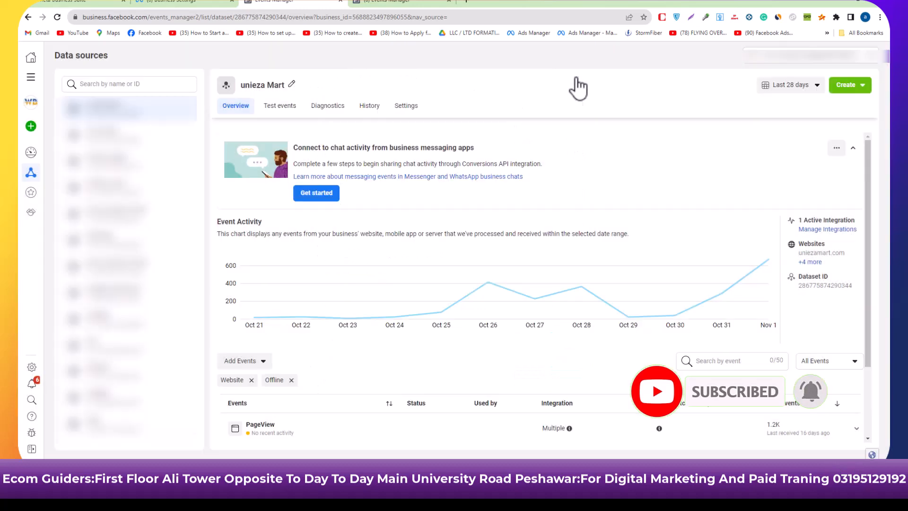
Start a new custom conversion for the unieza Mart dataset and name it "Variation selection".
click(849, 85)
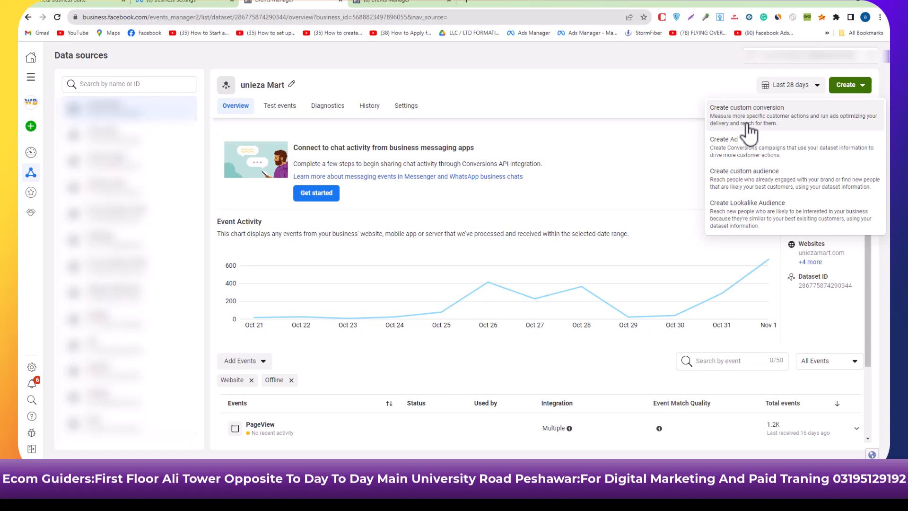
click(749, 122)
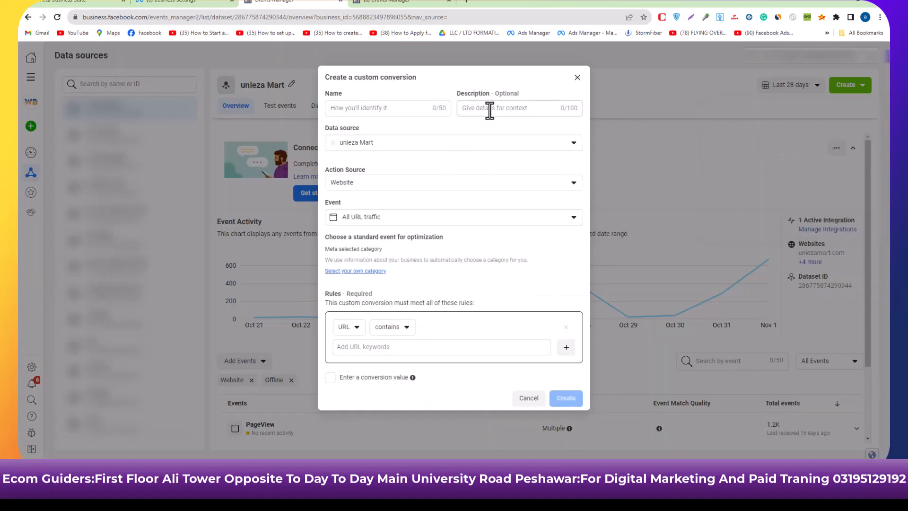
click(399, 113)
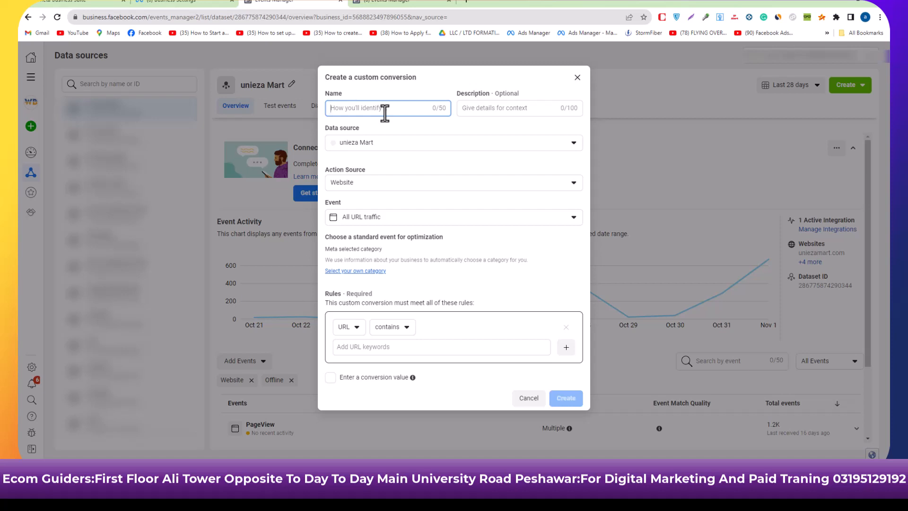
text(Variation selection)
click(471, 115)
click(475, 113)
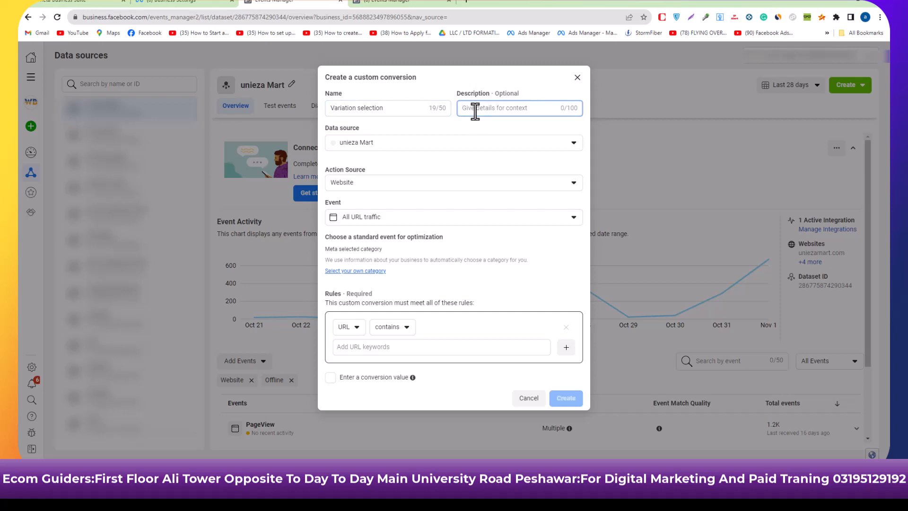
Look through the available data source and action source options for the custom conversion.
click(518, 149)
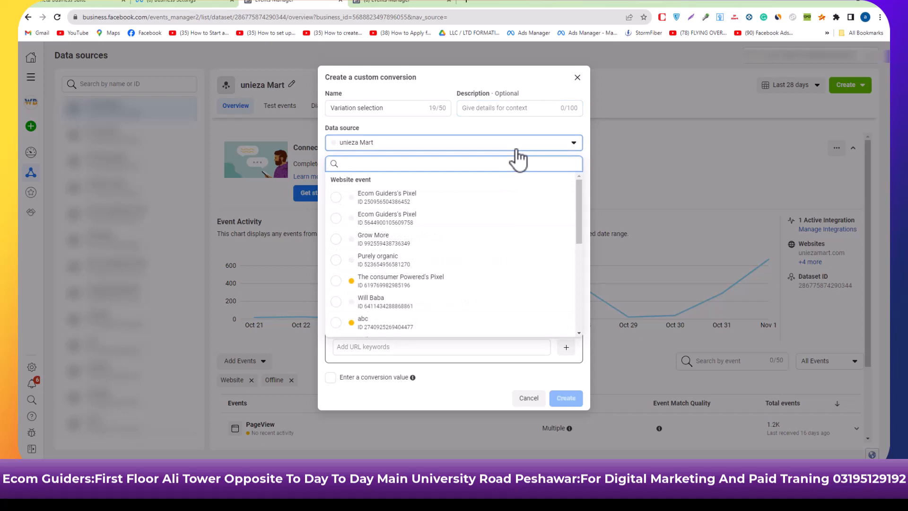
click(518, 150)
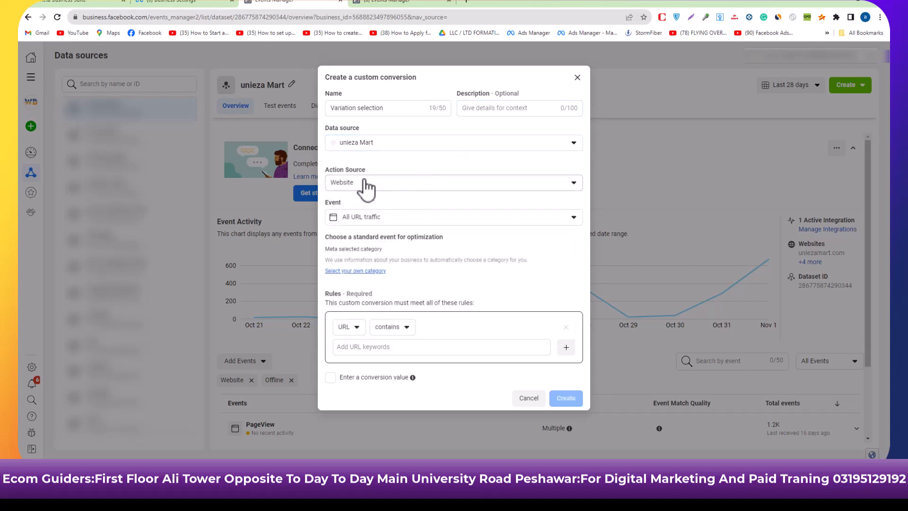
click(416, 189)
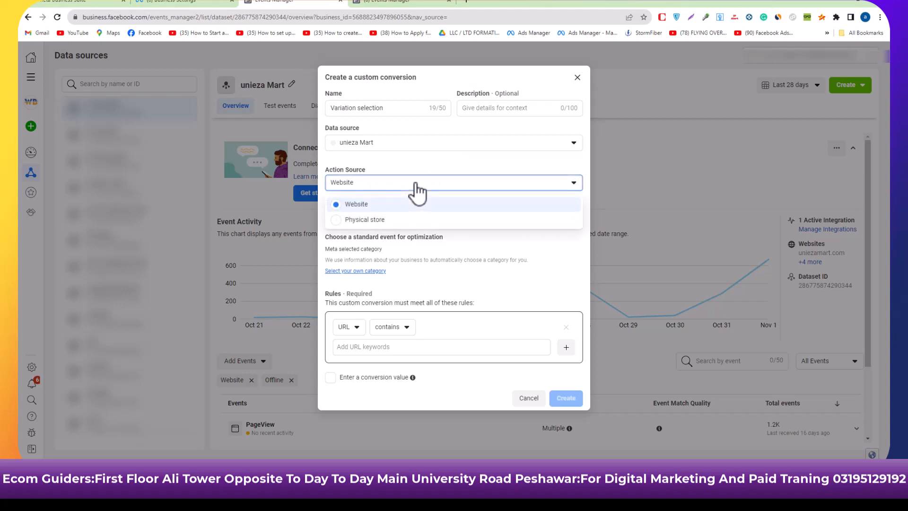
click(417, 189)
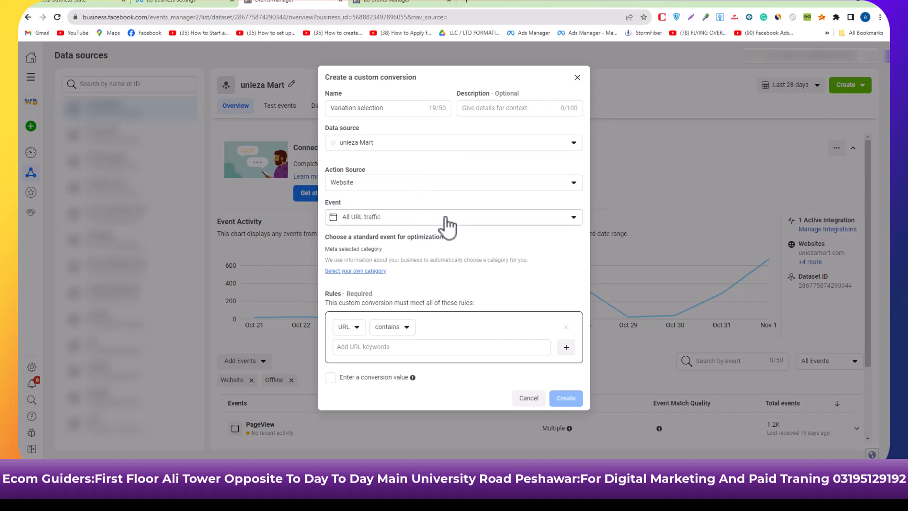
click(451, 186)
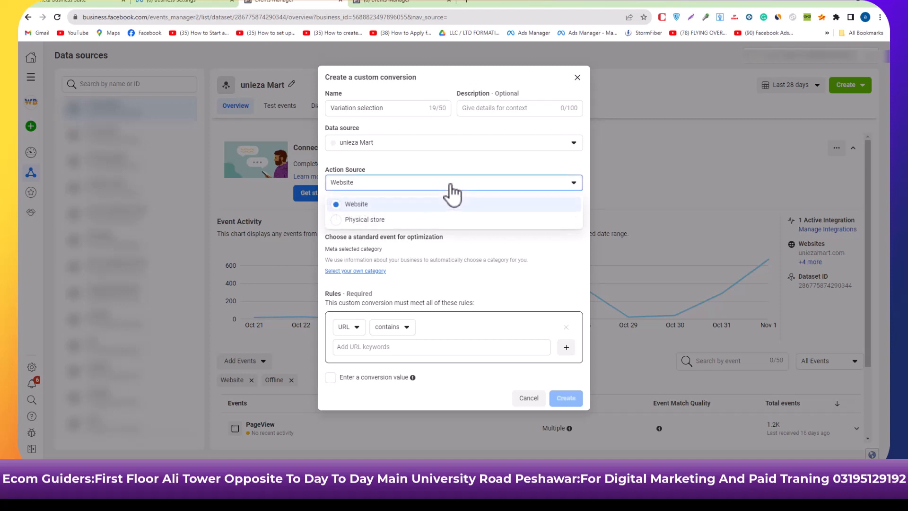
click(451, 186)
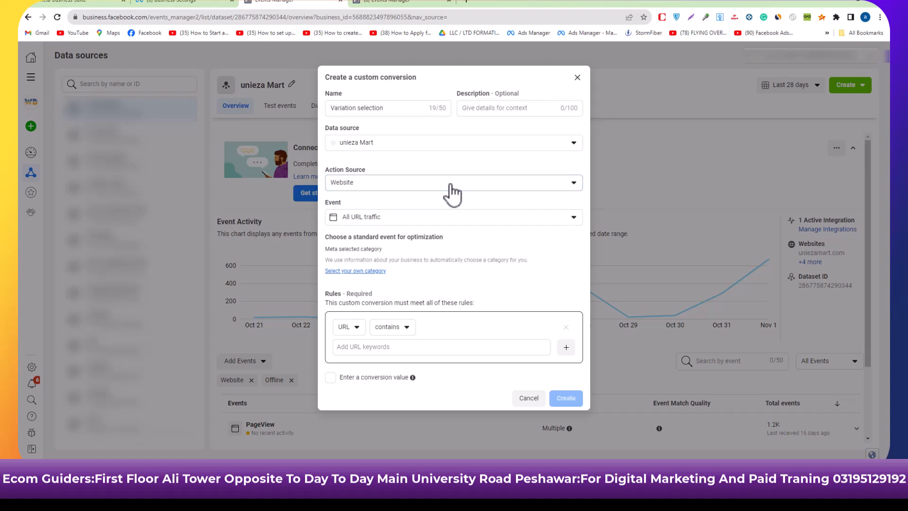
Create the custom conversion with All URL traffic as the event and a rule that the URL contains "collections".
click(461, 226)
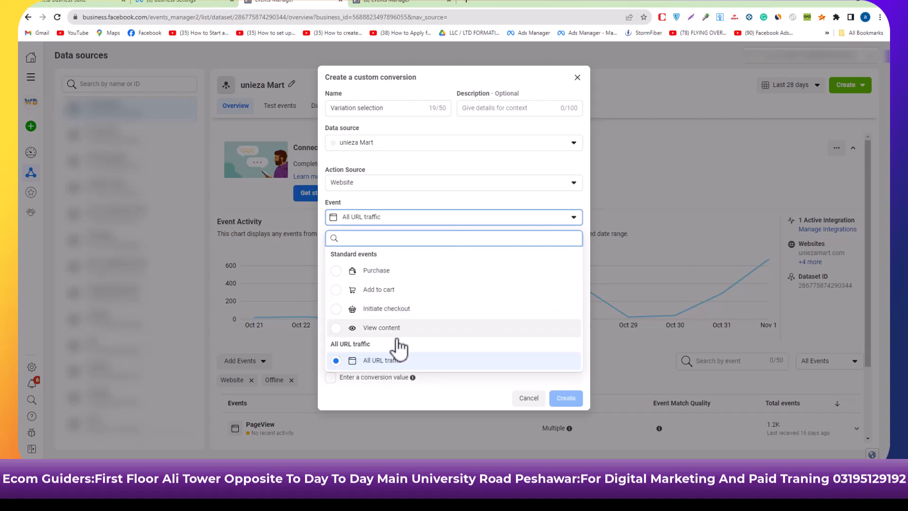
click(389, 366)
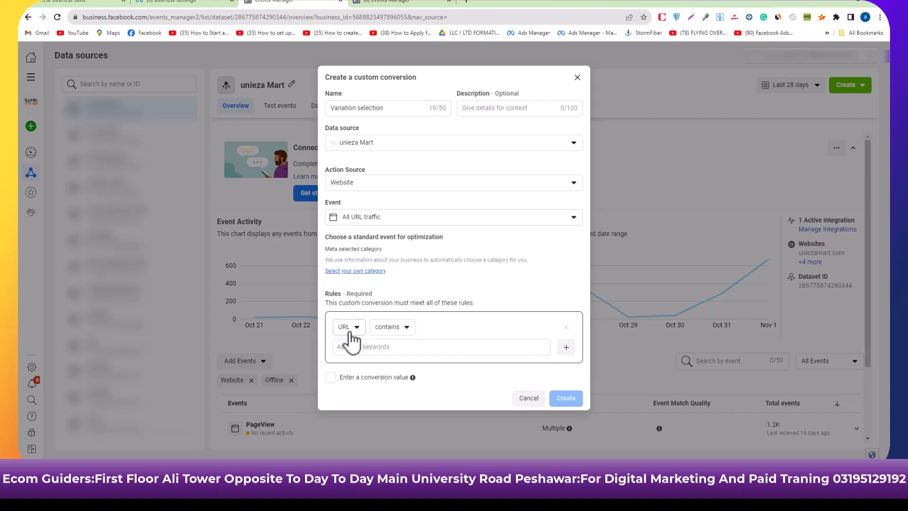
click(367, 350)
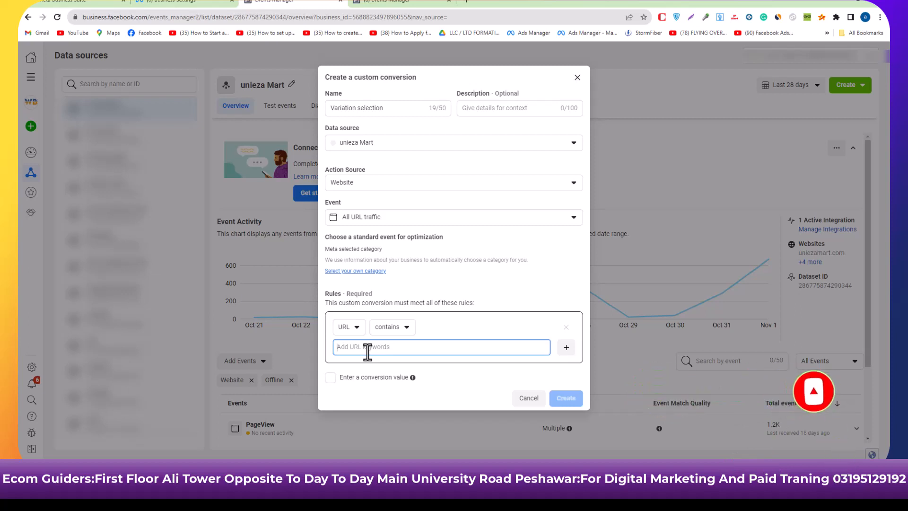
text(collection)
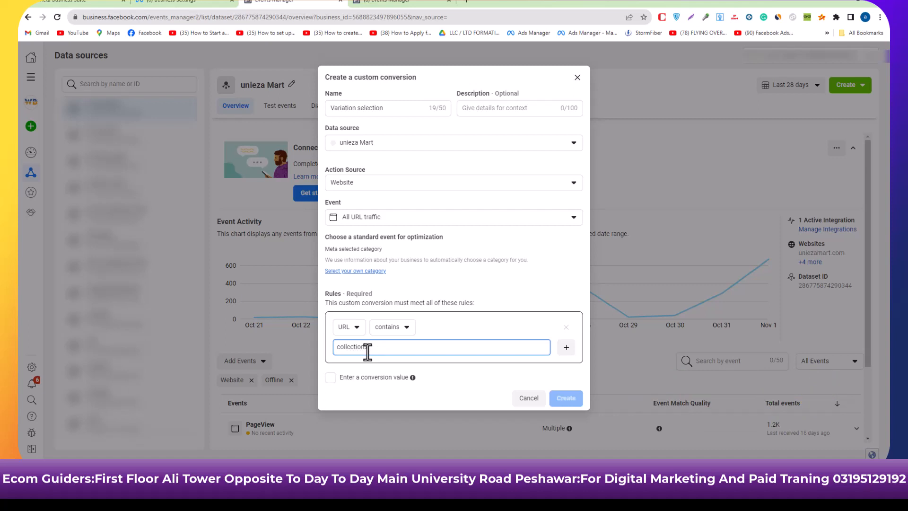
text(s)
click(455, 389)
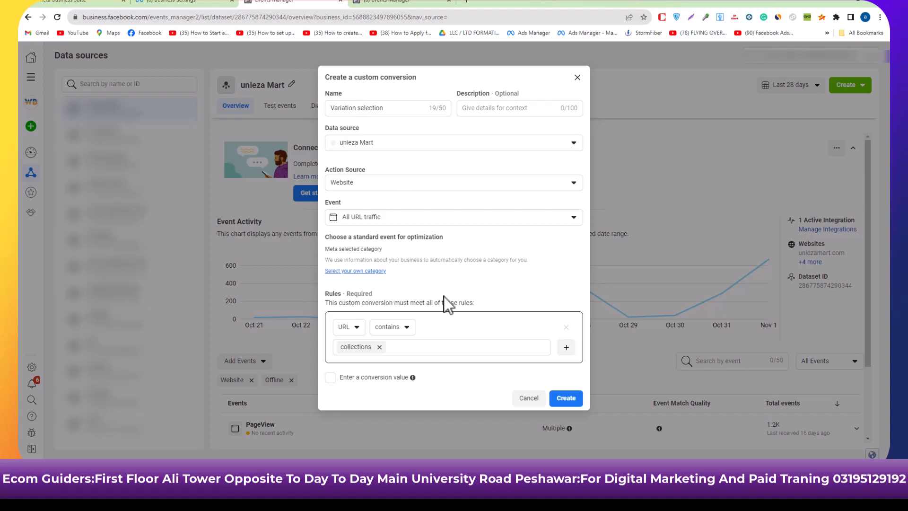
click(577, 402)
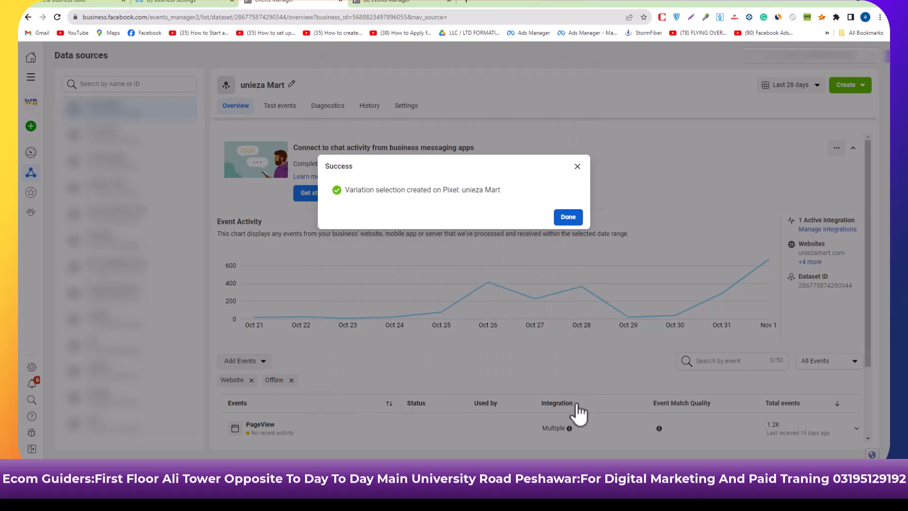
click(569, 218)
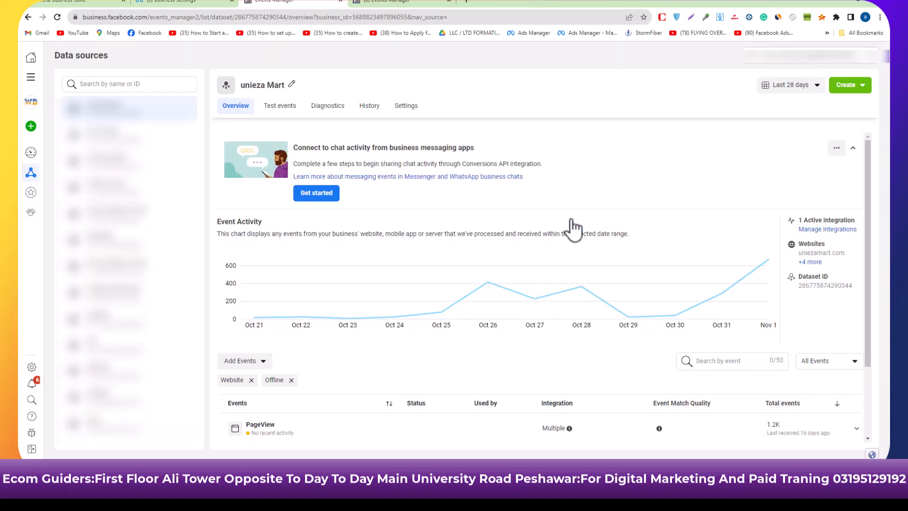
Start a custom audience based on website activity and set its source to unieza Mart.
click(857, 90)
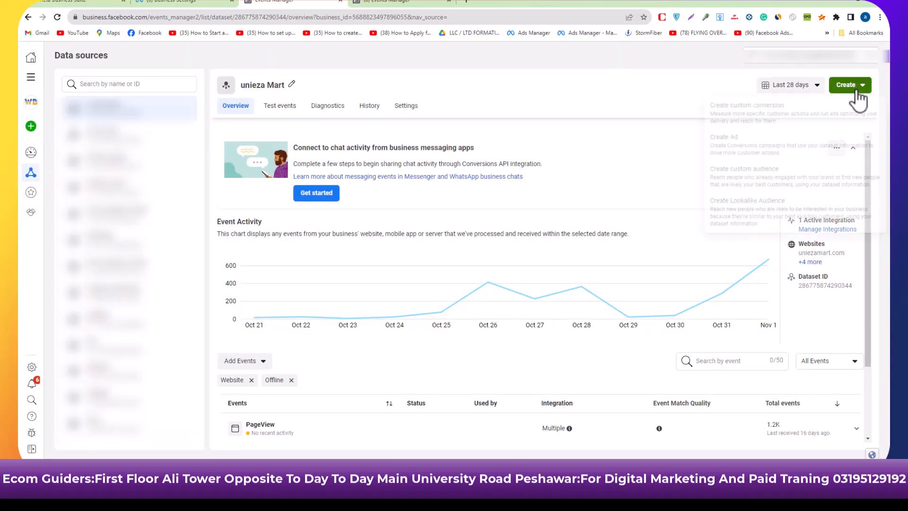
click(741, 182)
click(335, 202)
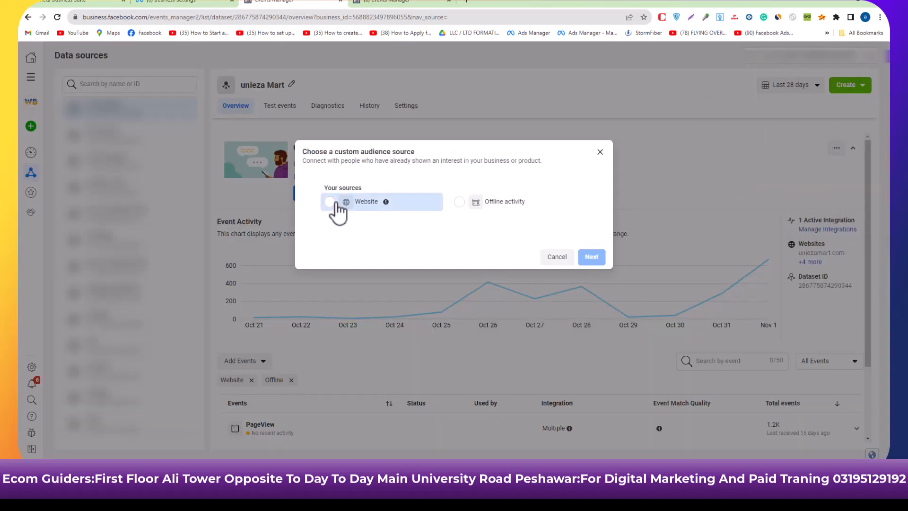
click(590, 257)
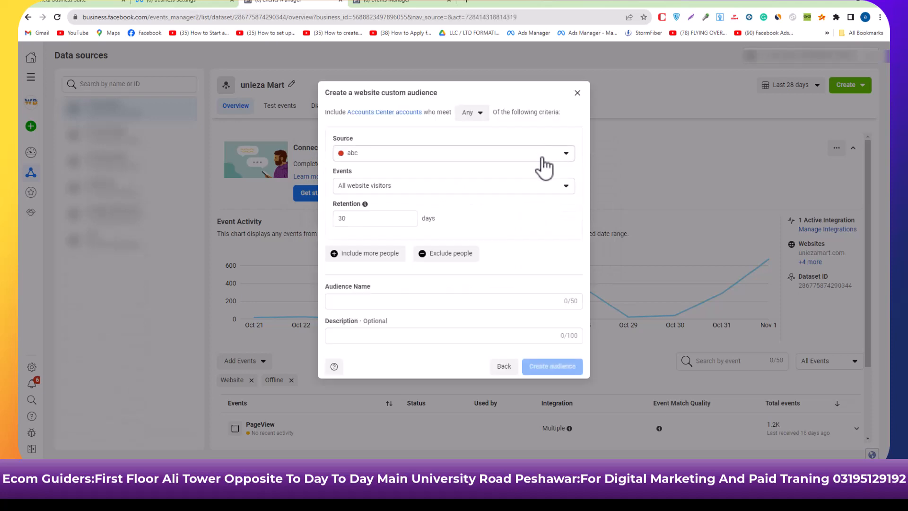
click(542, 159)
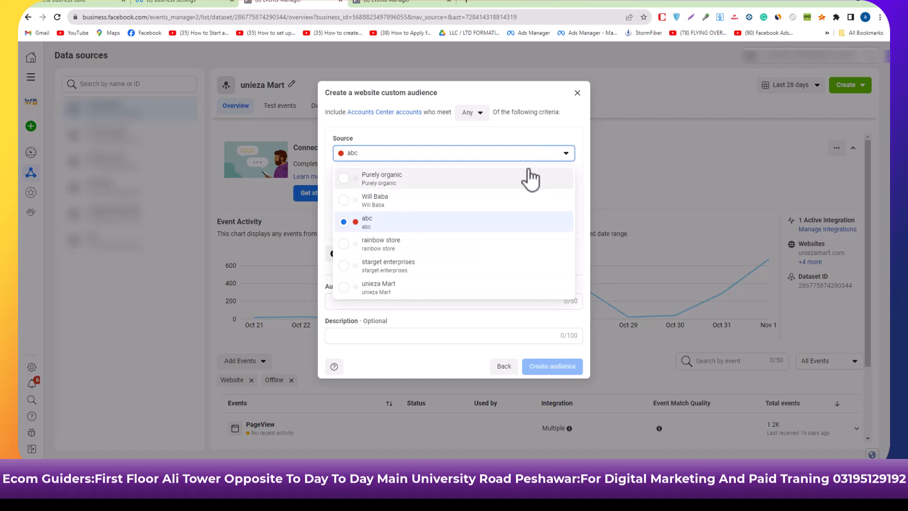
click(464, 288)
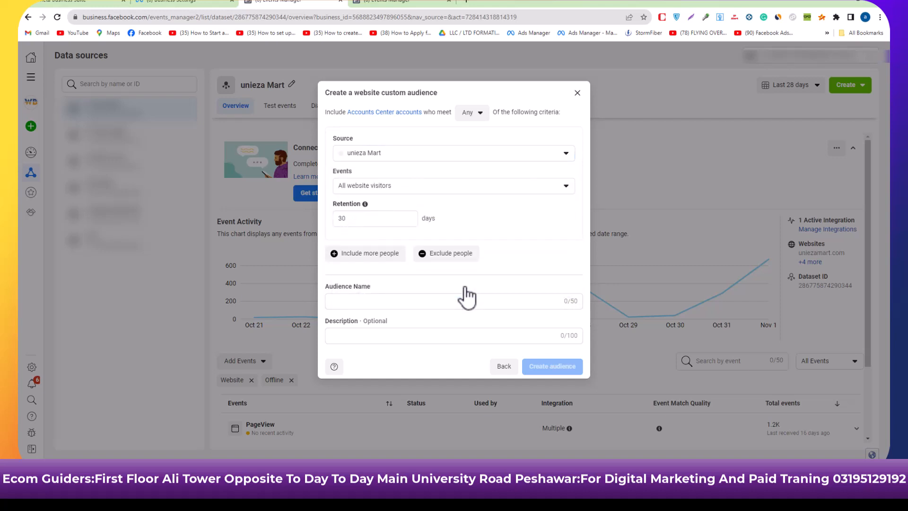
Keep All website visitors as the included event and set its retention to 180 days.
click(554, 187)
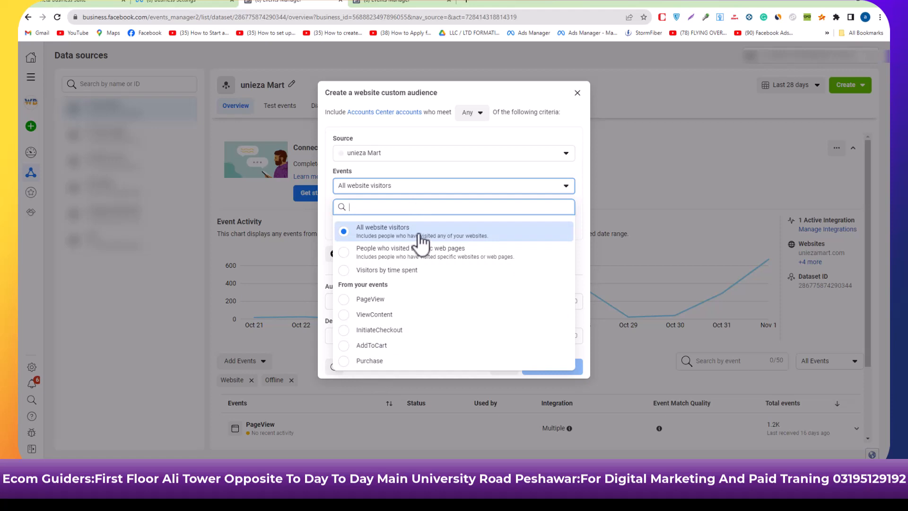
click(587, 185)
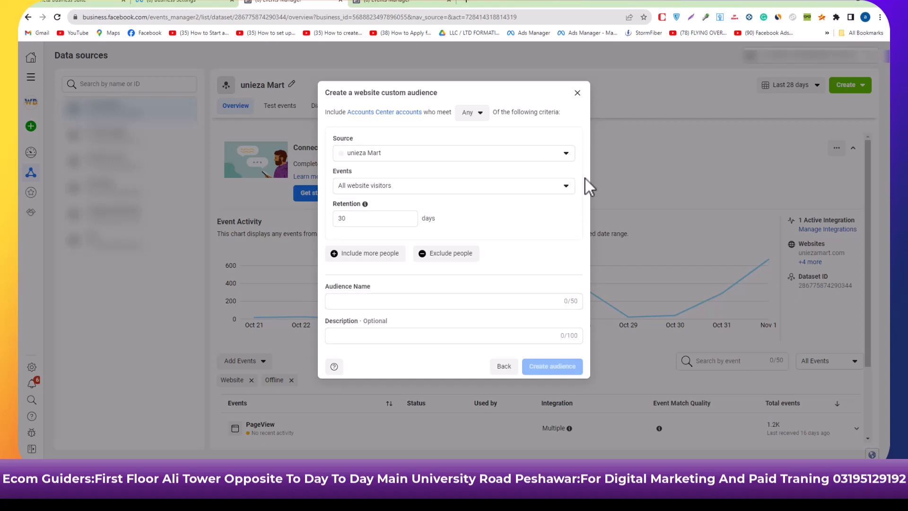
double_click(344, 218)
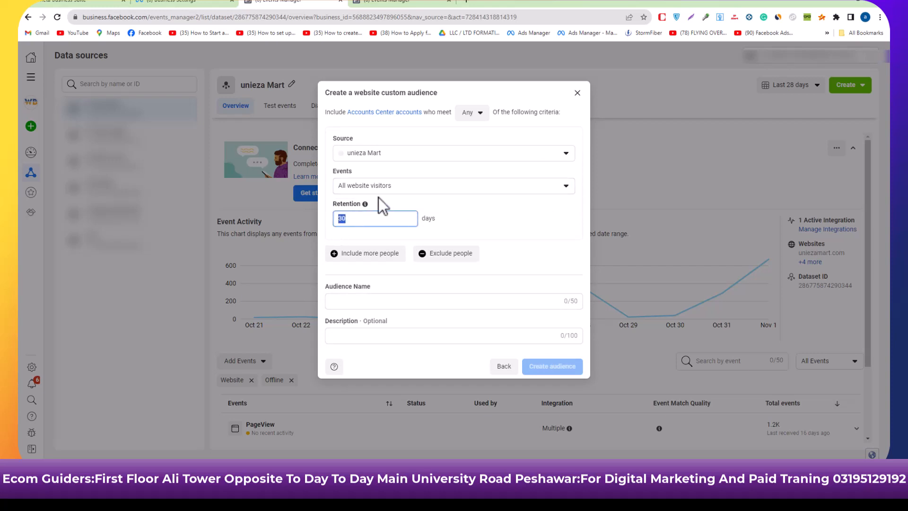
mouse_move(365, 203)
text(180)
click(506, 219)
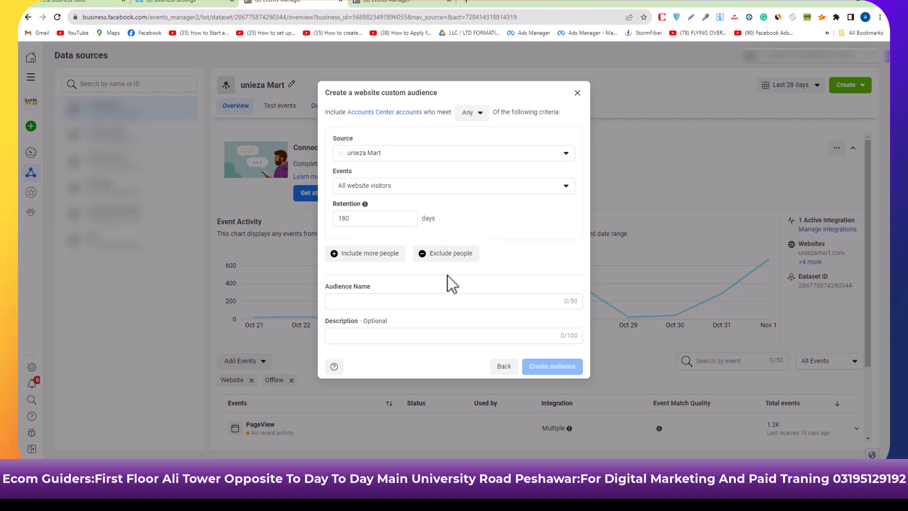
Exclude people with the Purchase event on unieza Mart, with a retention of 180 days.
click(435, 258)
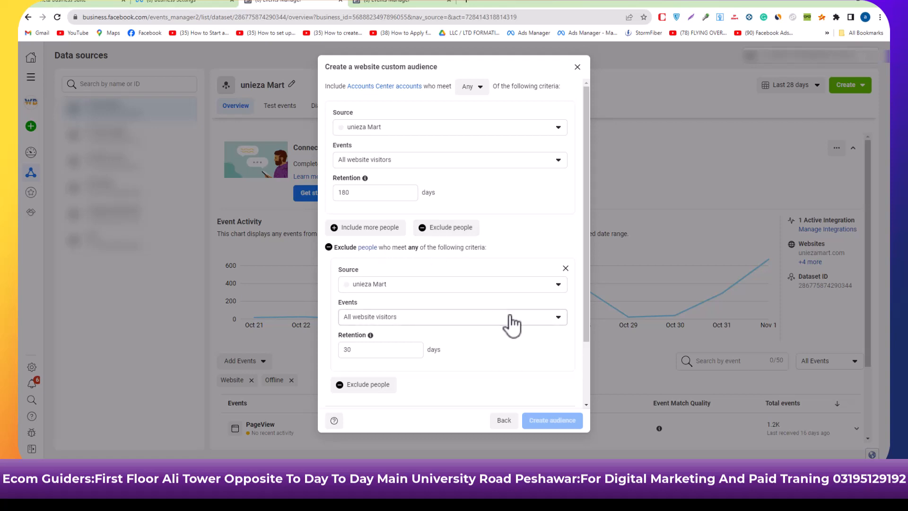
click(510, 316)
click(418, 295)
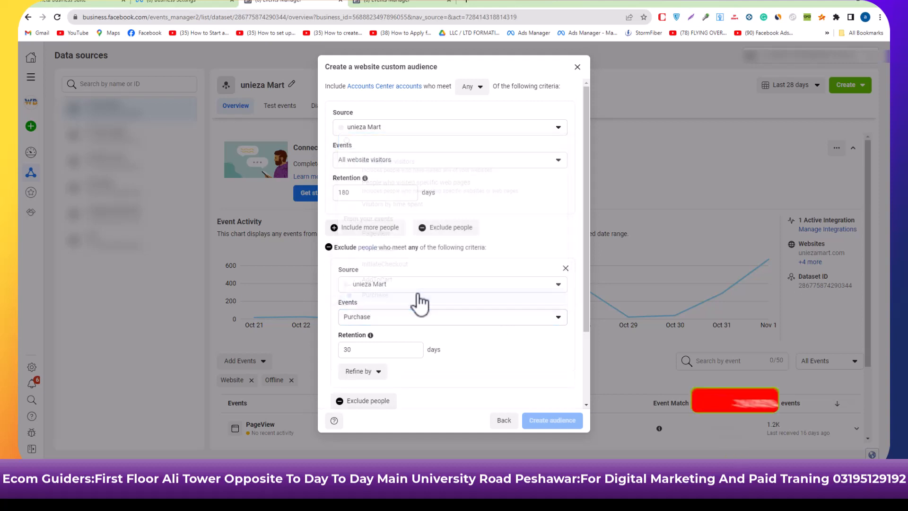
drag(367, 352, 343, 357)
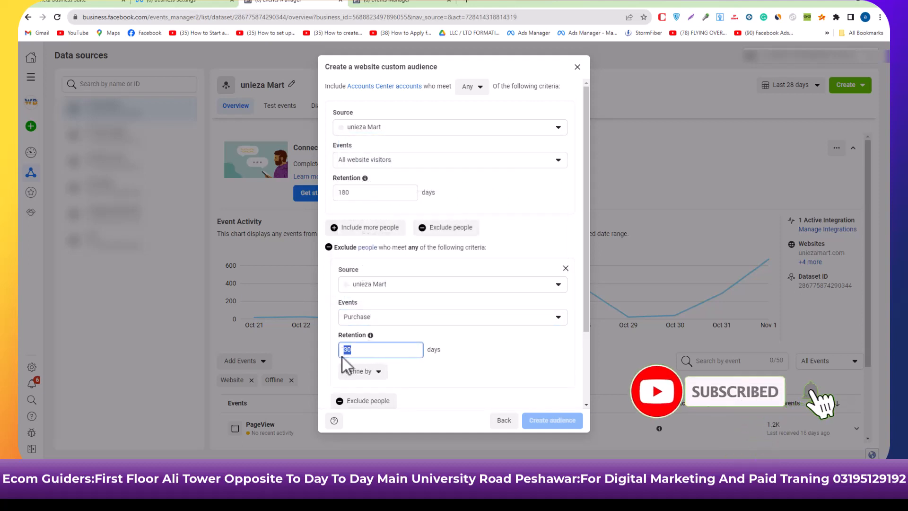
text(180)
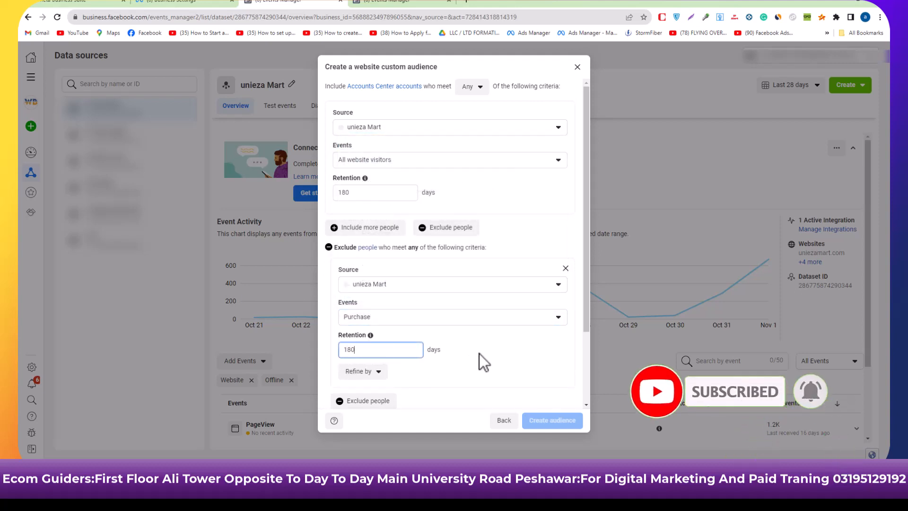
click(481, 353)
scroll(481, 353, down, 2)
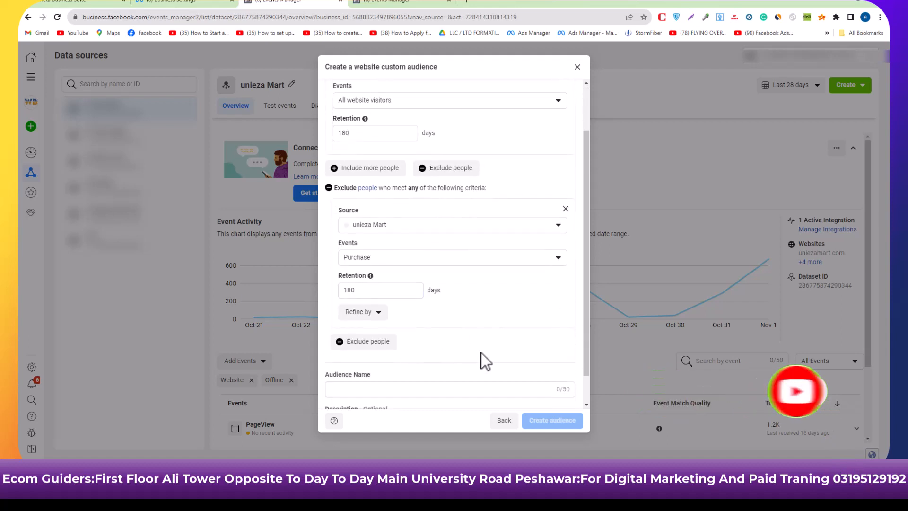
Review the include and exclude criteria, and name the audience "all website visitor (exclude purcheses)".
scroll(481, 353, down, 1)
scroll(481, 353, up, 1)
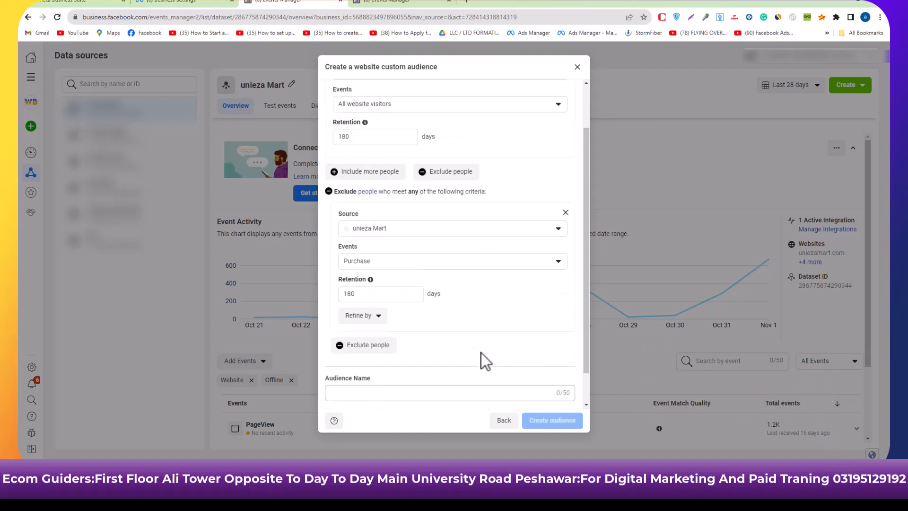
scroll(481, 353, up, 1)
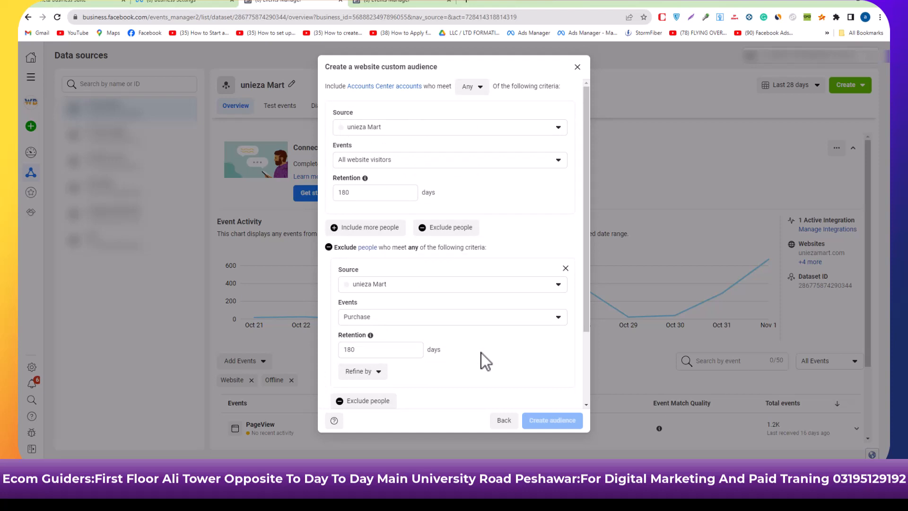
scroll(481, 353, down, 2)
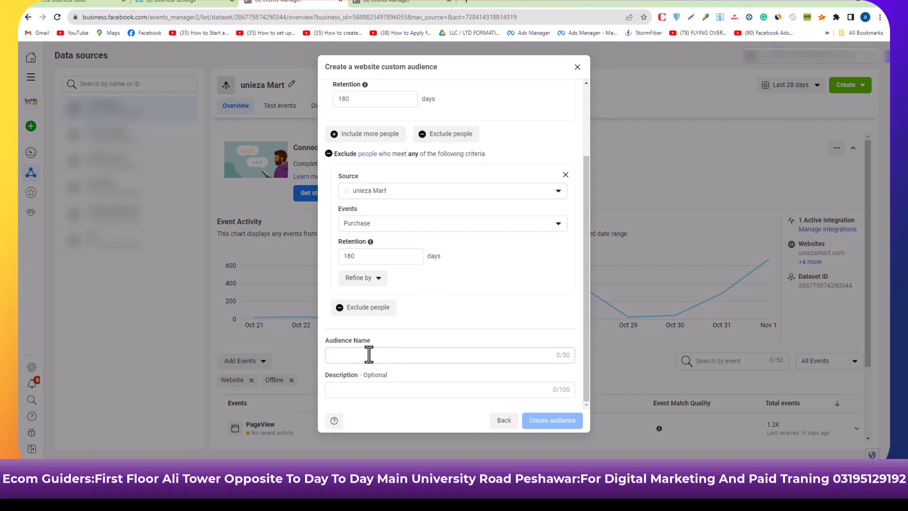
click(369, 357)
text(al)
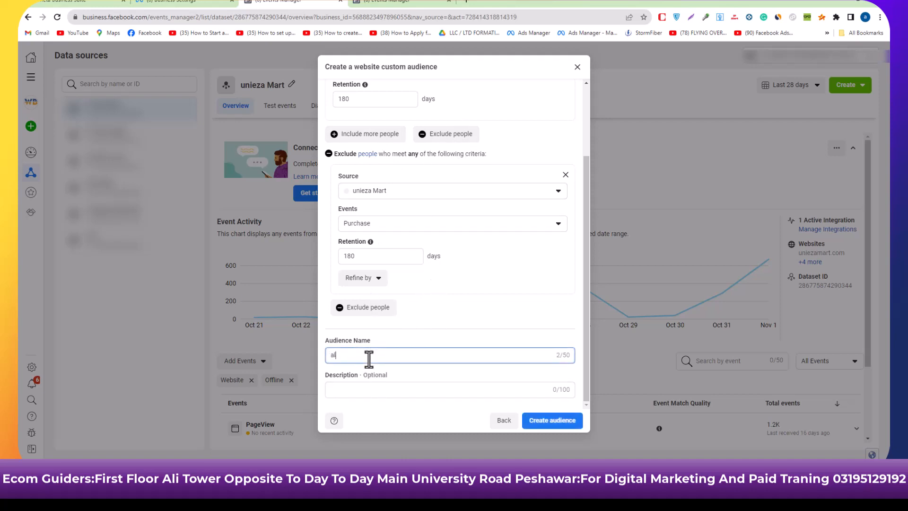
text(l websit)
text(ew)
text(visitor )
text(()
text(exclude)
text( pur)
text(ches)
text(es)
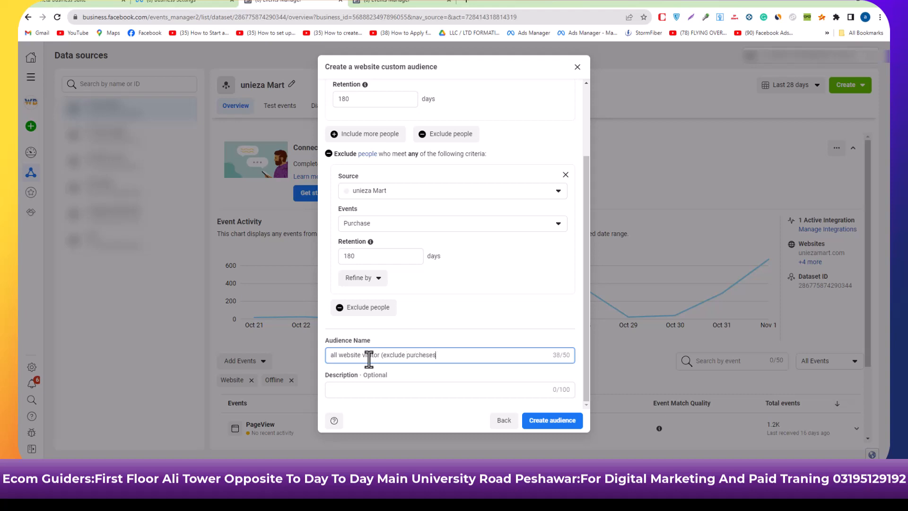
Correct the misspelled word in the audience name to "purchases" and create the custom audience.
double_click(423, 355)
right_click(426, 359)
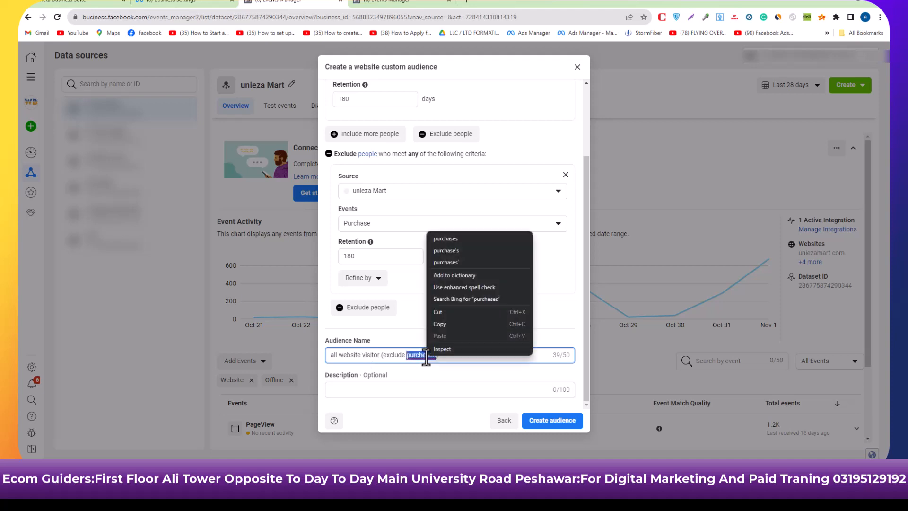
click(457, 240)
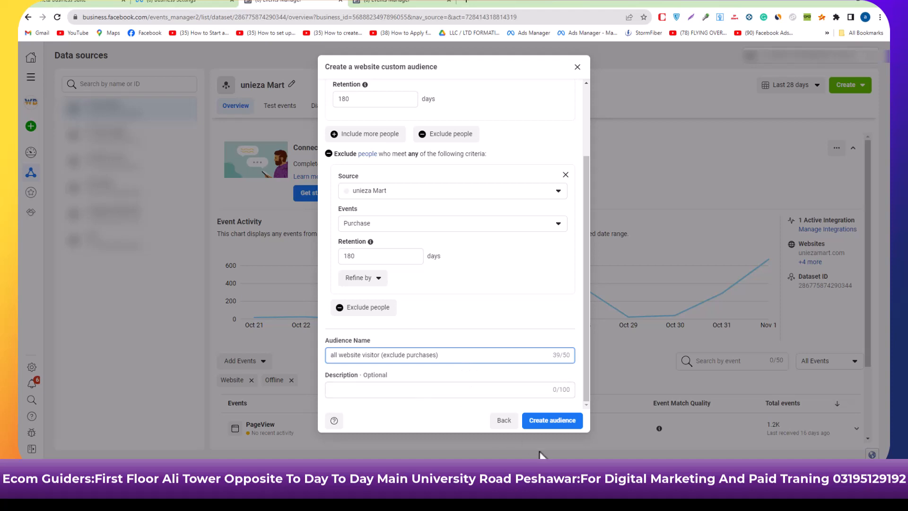
click(553, 421)
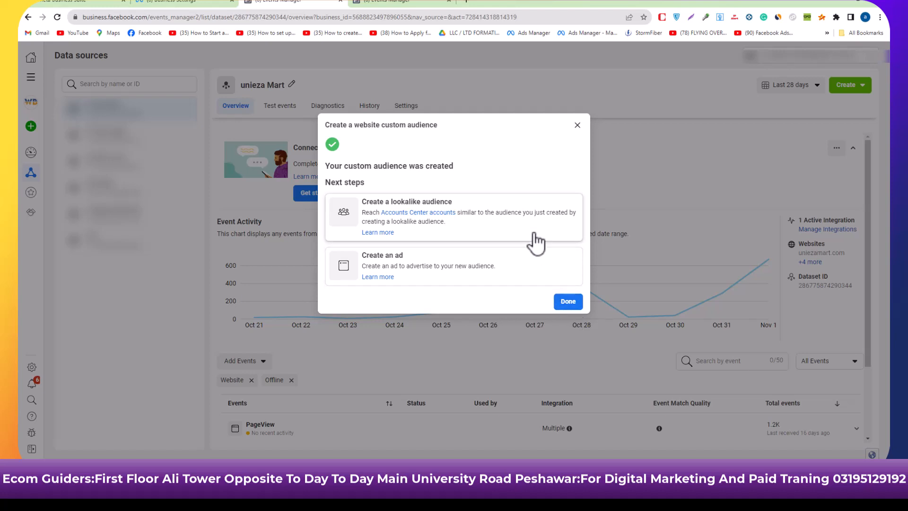
Start a lookalike audience with unieza Mart as the lookalike source, keeping Website as the event source.
click(536, 245)
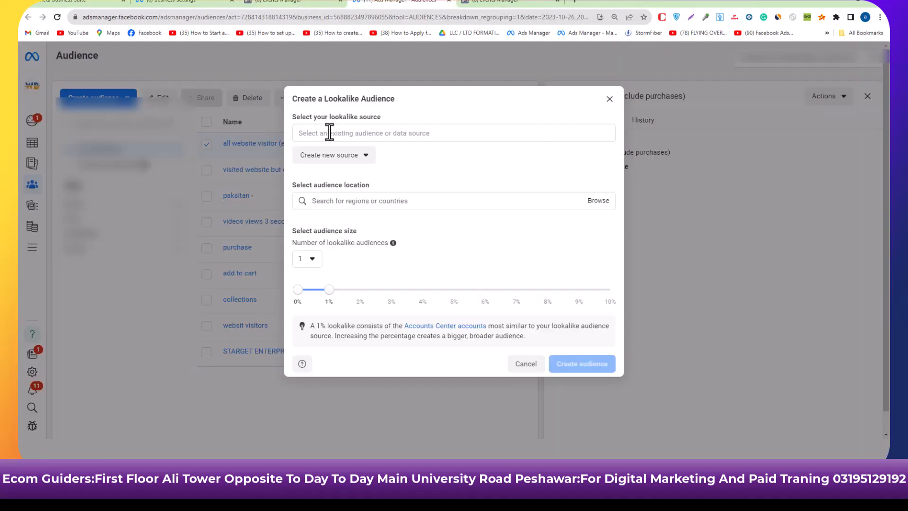
click(330, 133)
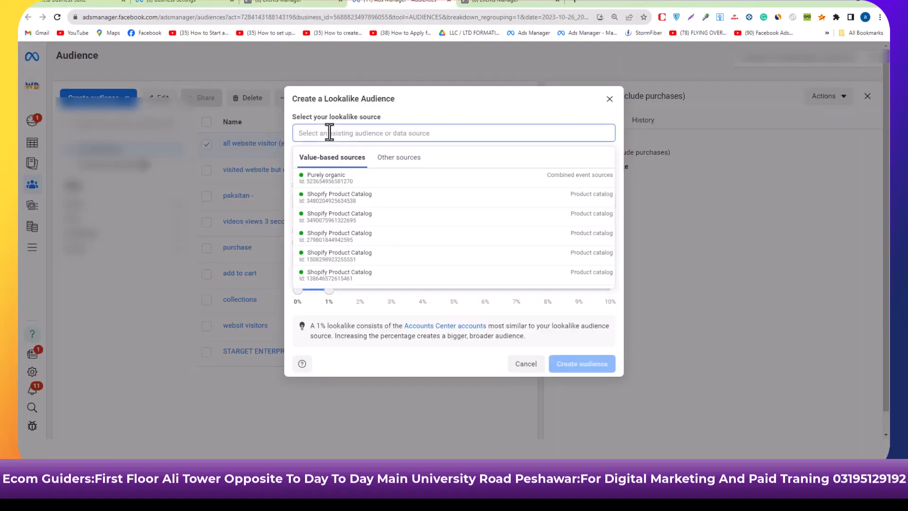
scroll(325, 273, down, 5)
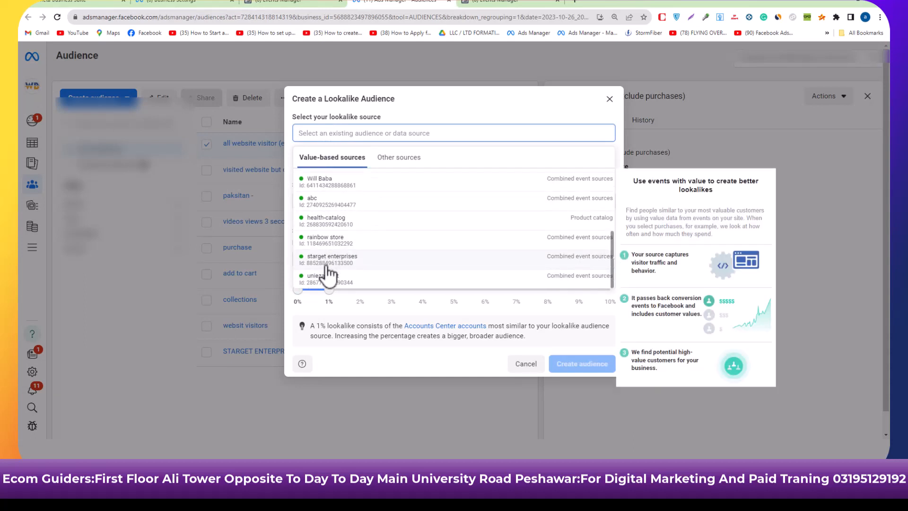
click(326, 278)
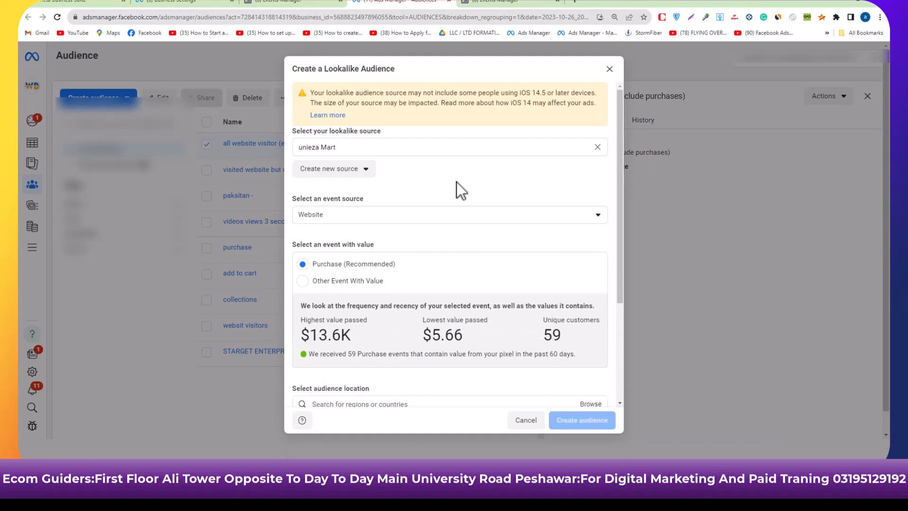
click(453, 224)
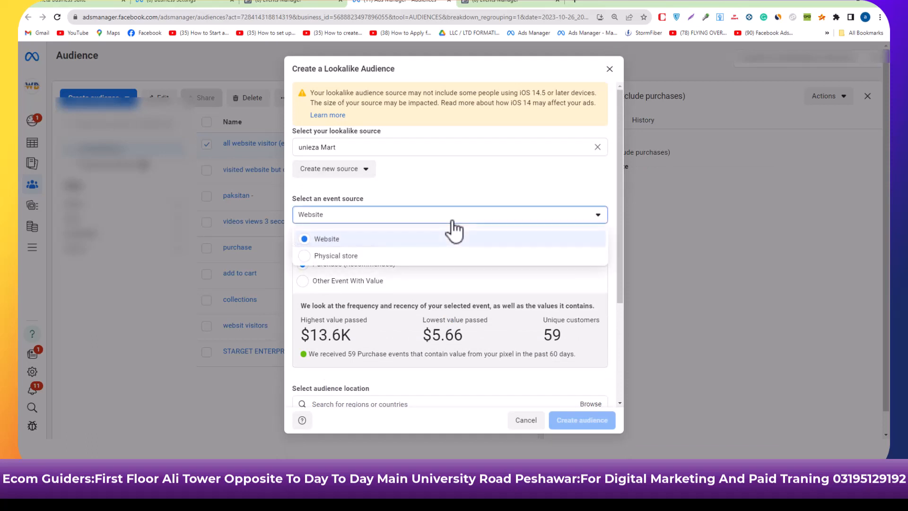
click(453, 226)
Keep Purchase as the lookalike's value event and set the audience location to Pakistan.
scroll(443, 243, down, 1)
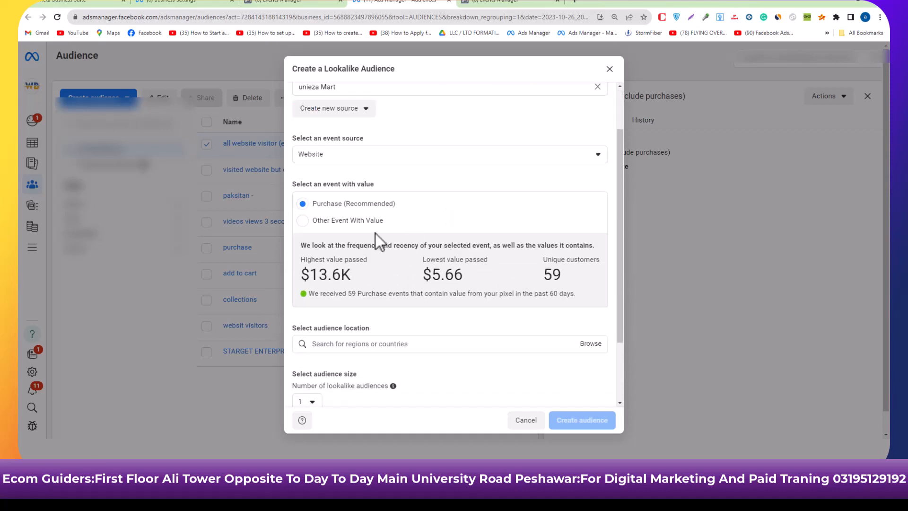
scroll(375, 233, down, 2)
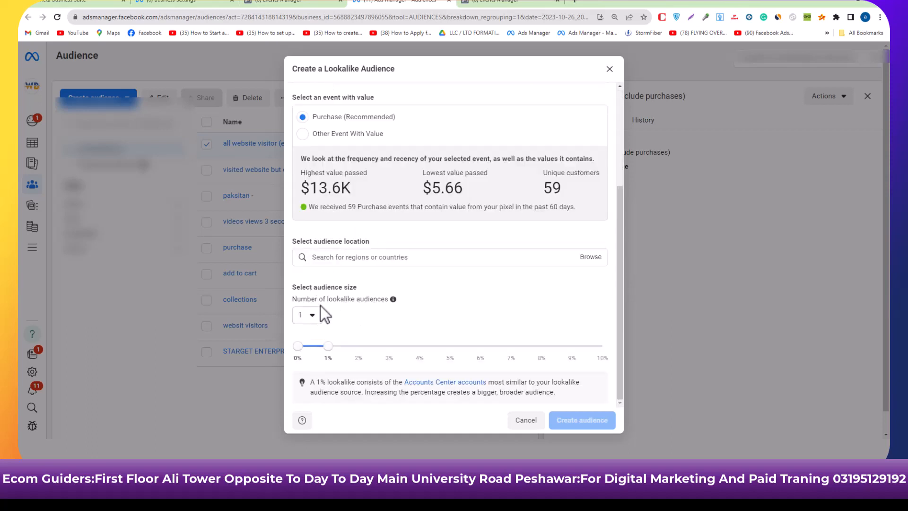
click(411, 259)
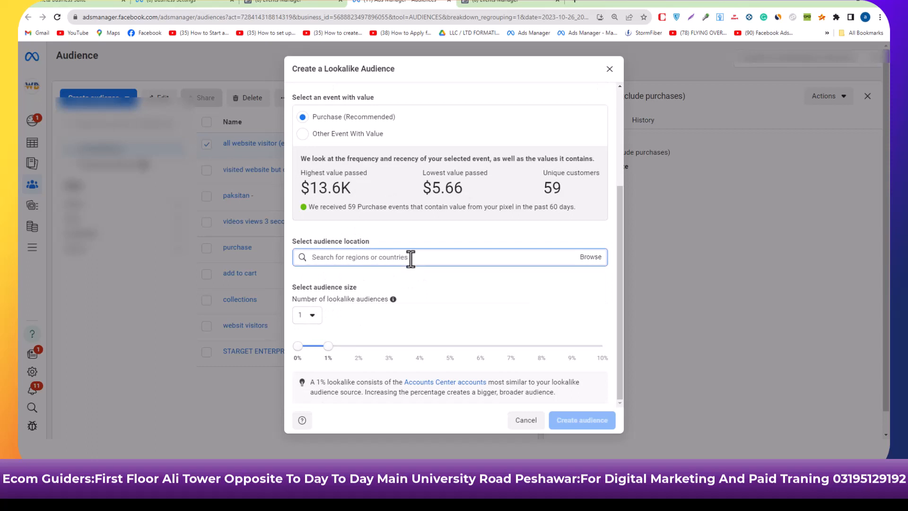
click(591, 257)
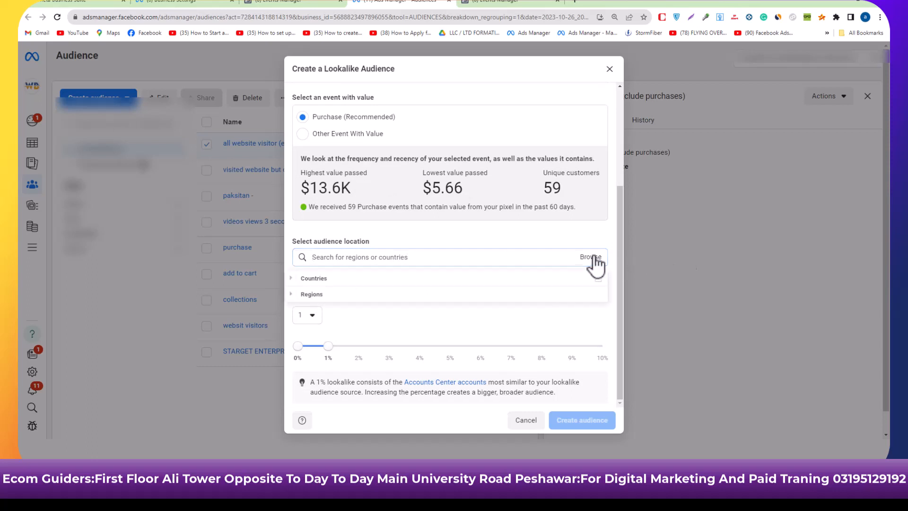
click(504, 257)
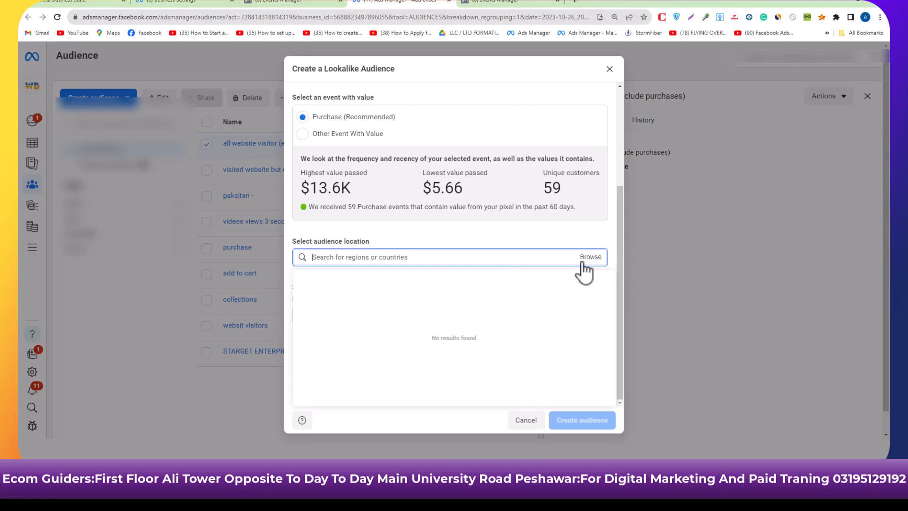
text(p)
click(444, 284)
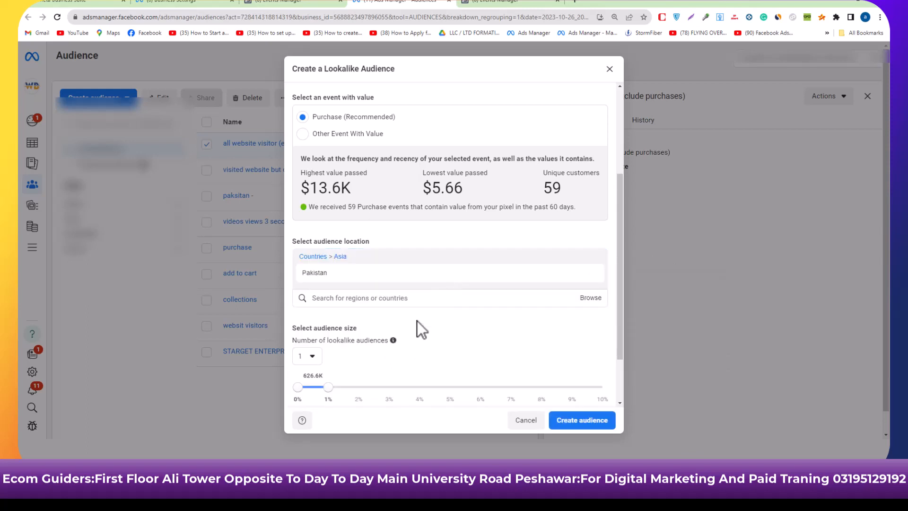
Try lookalike audience sizes of 2%, 1% and 3%, a range of 3% to 4%, and 4%.
scroll(417, 322, down, 2)
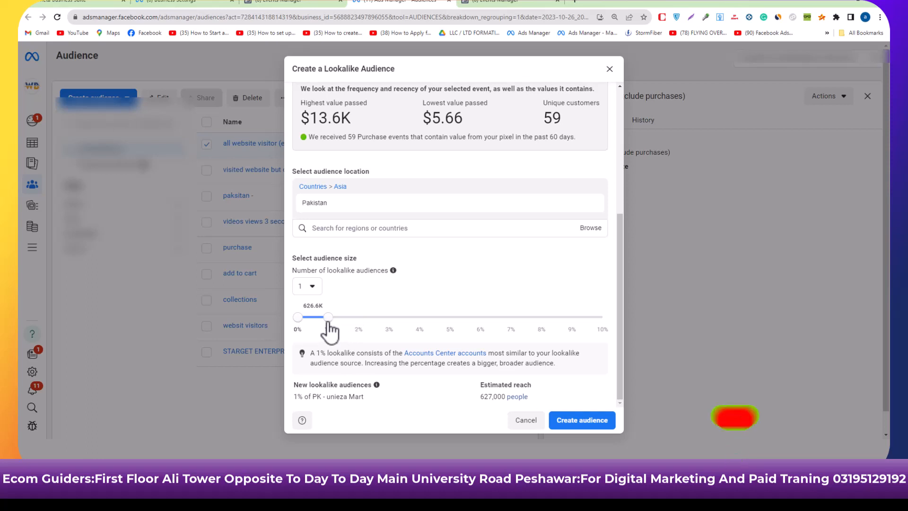
click(349, 322)
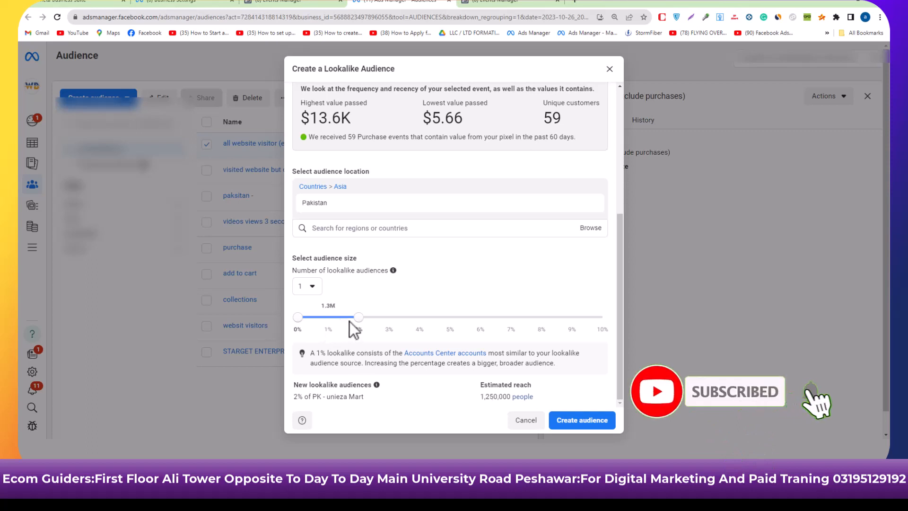
drag(337, 316, 335, 316)
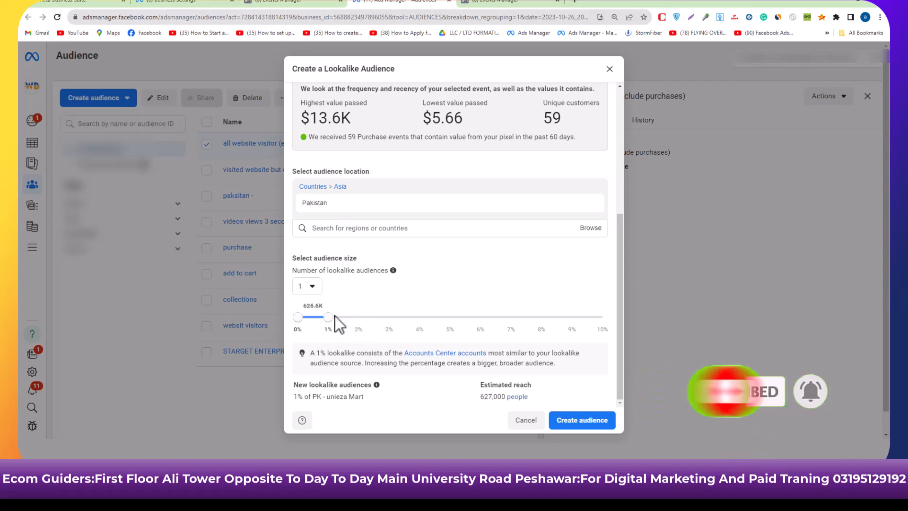
drag(330, 318, 354, 317)
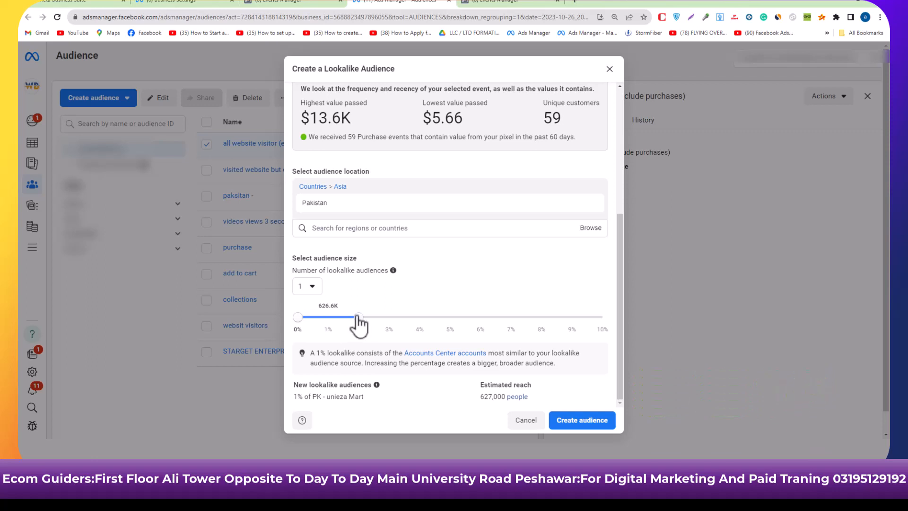
click(390, 328)
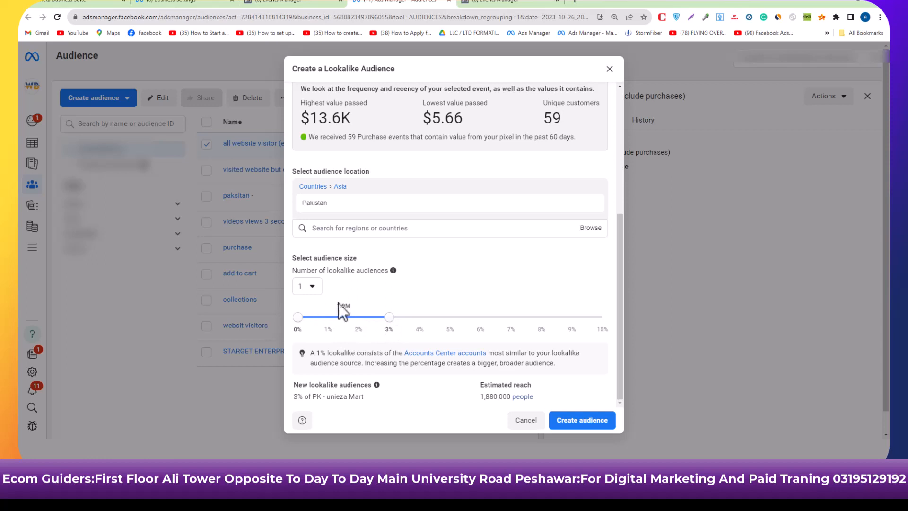
drag(391, 320, 420, 318)
drag(298, 319, 389, 327)
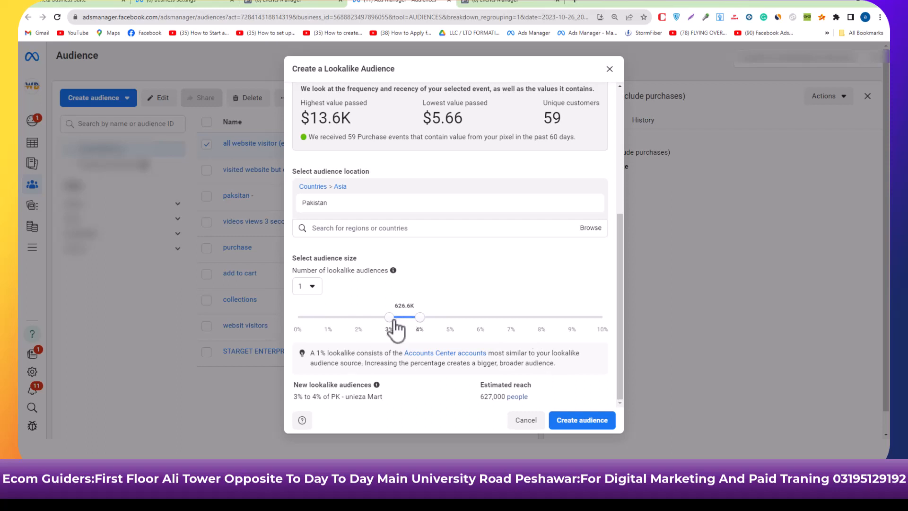
drag(395, 328, 330, 333)
drag(390, 318, 291, 310)
click(405, 298)
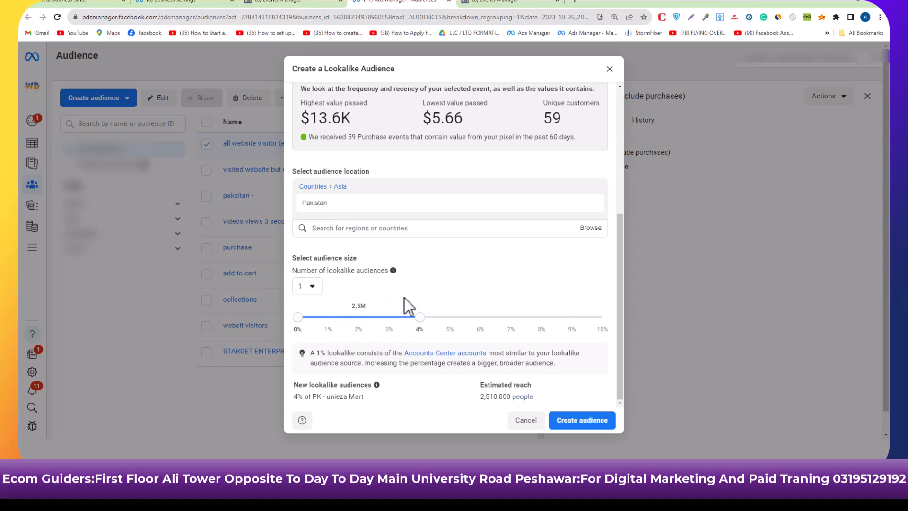
Reduce the audience size, try to create the lookalike audience, and close the lookalike dialog.
drag(421, 322, 338, 326)
click(570, 423)
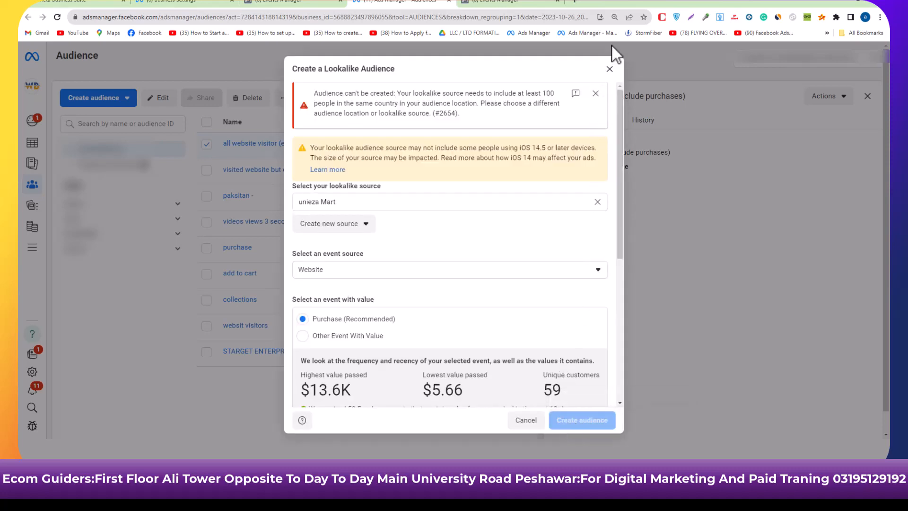
click(610, 70)
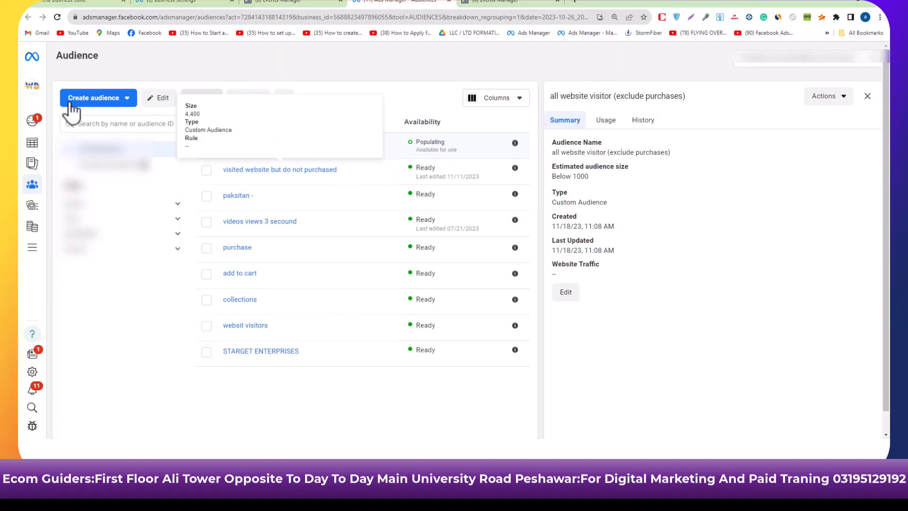
Start a new custom audience based on Website activity and set its source to unieza Mart.
click(108, 98)
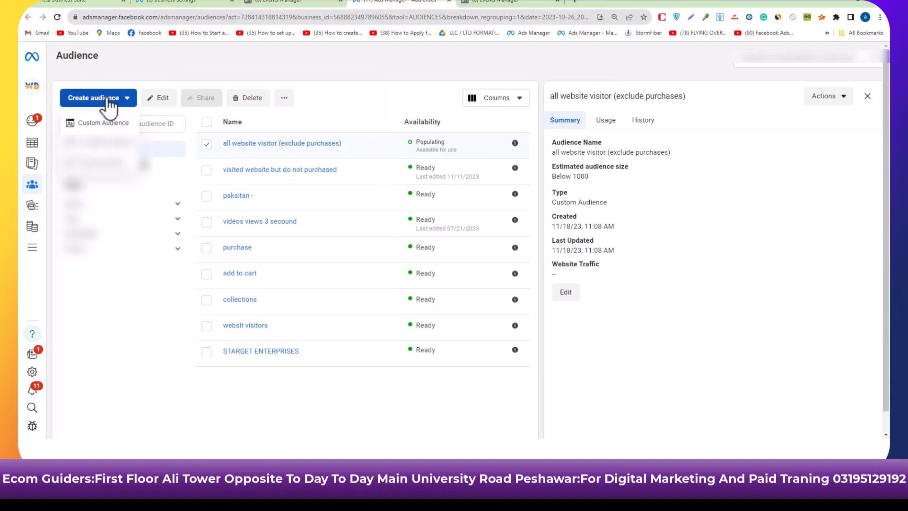
click(104, 123)
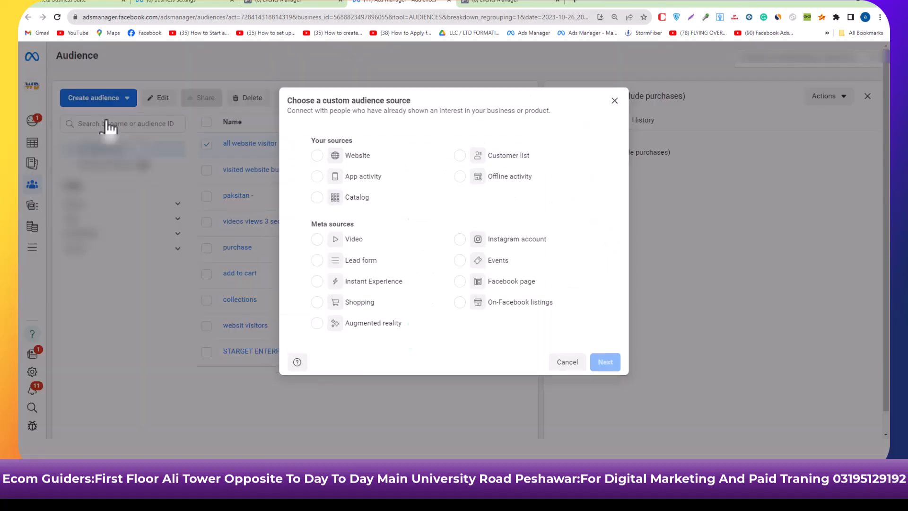
click(320, 155)
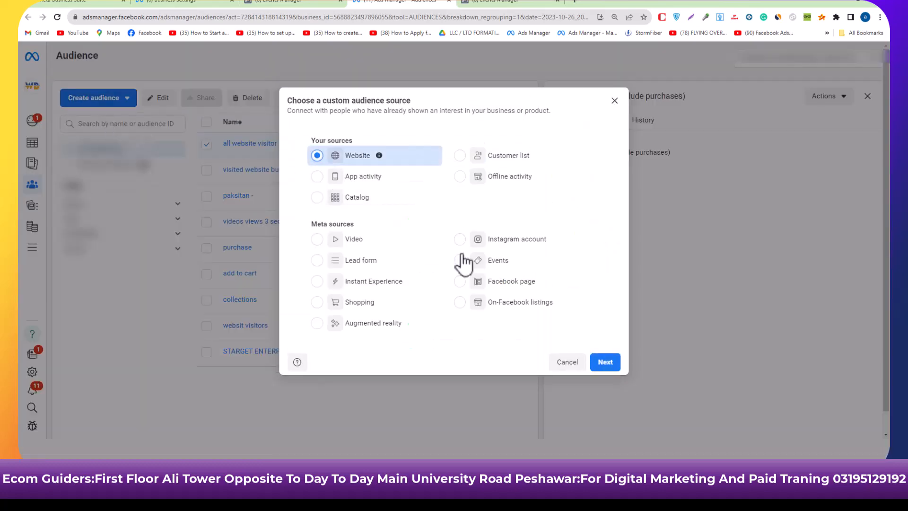
click(609, 366)
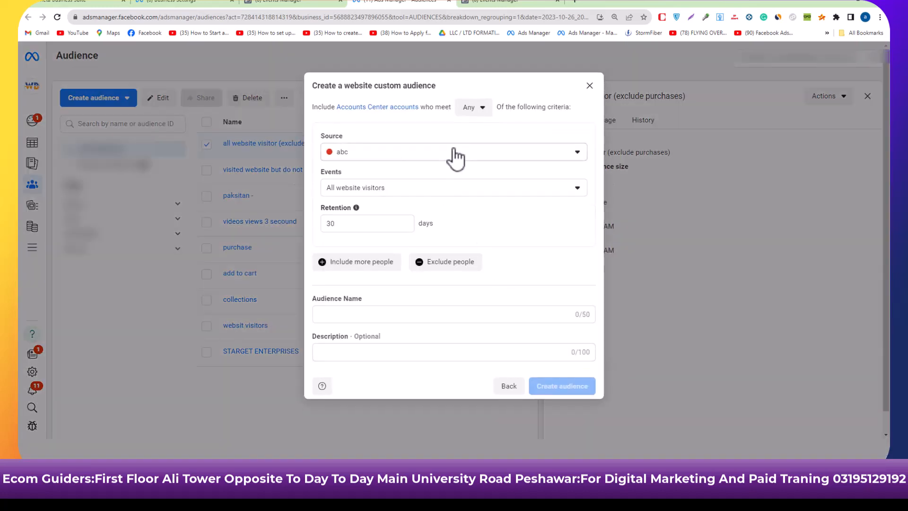
click(455, 152)
click(401, 303)
Set the website audience's event to Purchase with a retention of 180 days, and check the available refinement options.
click(442, 188)
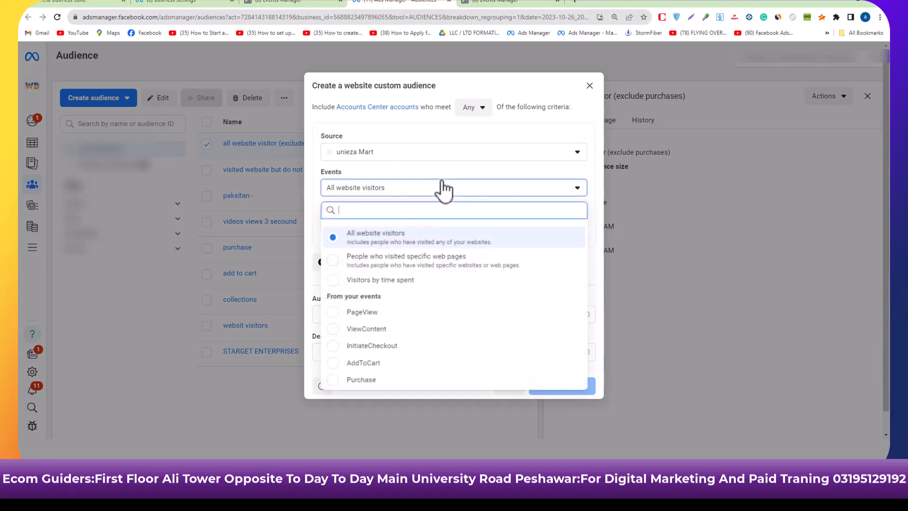
click(379, 379)
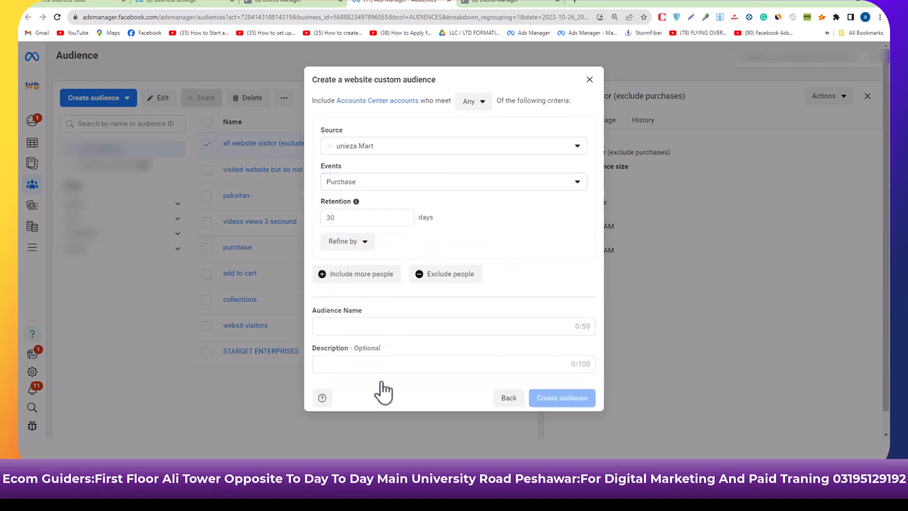
click(343, 216)
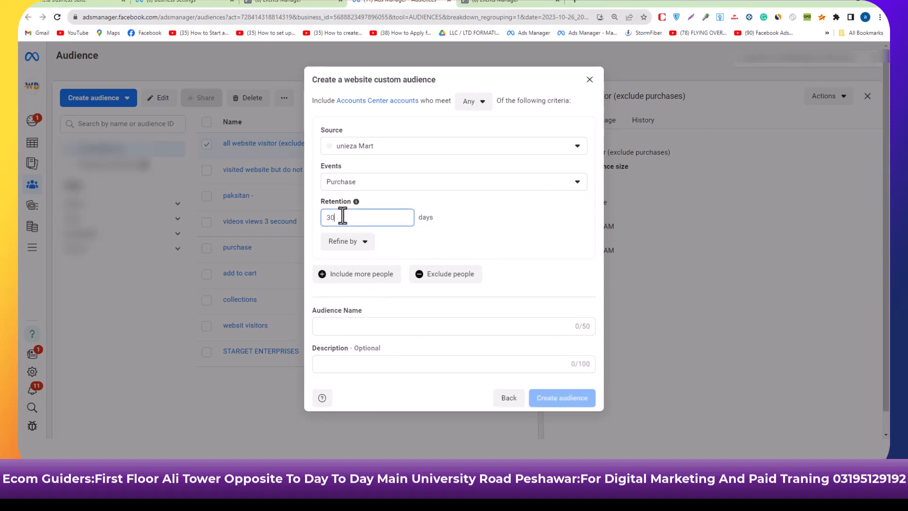
key(BackSpace)
key(BackSpace)
text(180)
click(369, 249)
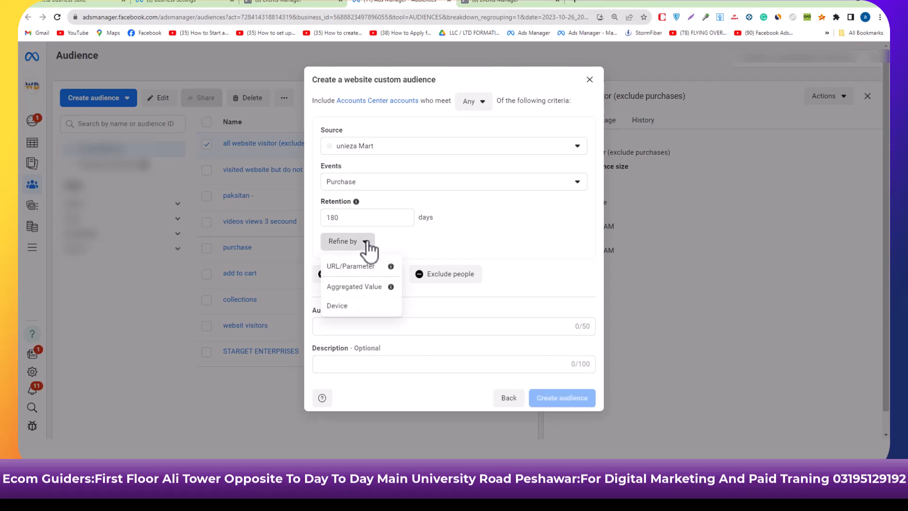
click(396, 239)
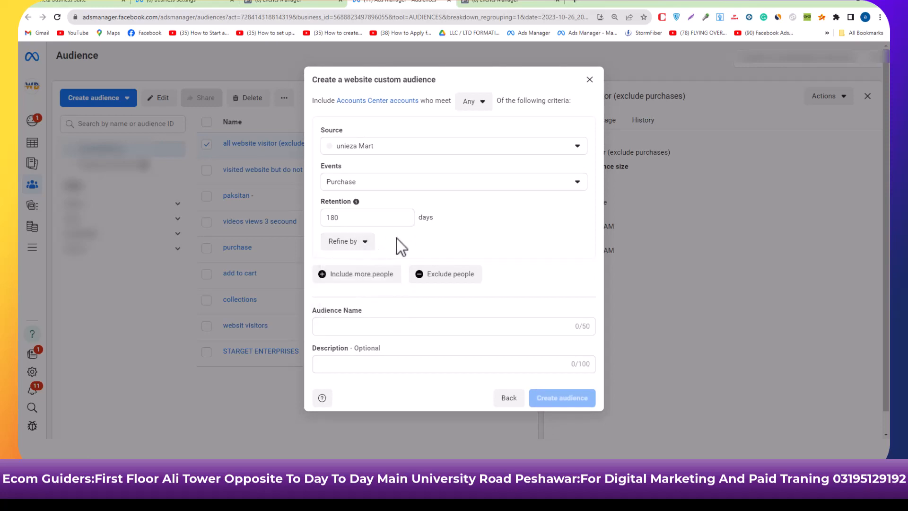
Name the audience "purchases", create it, and dismiss the suggested next steps.
click(345, 327)
text(purchasers)
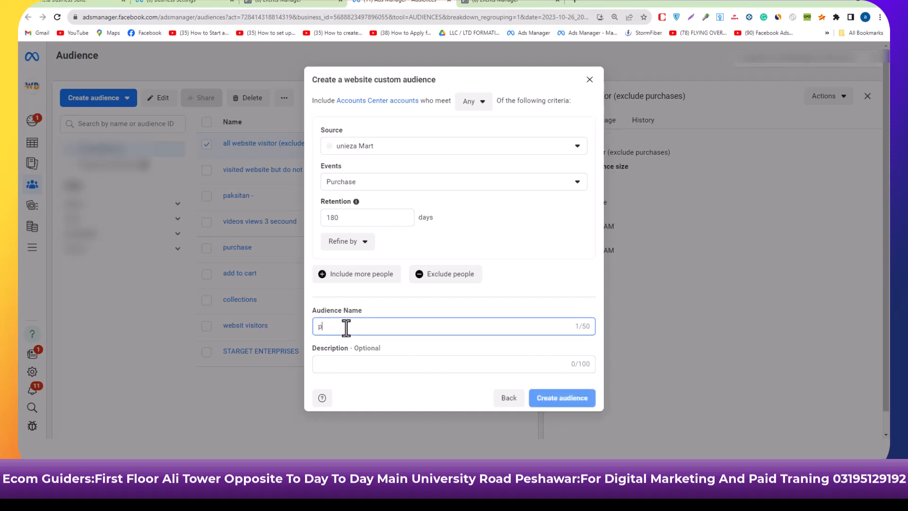
key(BackSpace)
key(BackSpace)
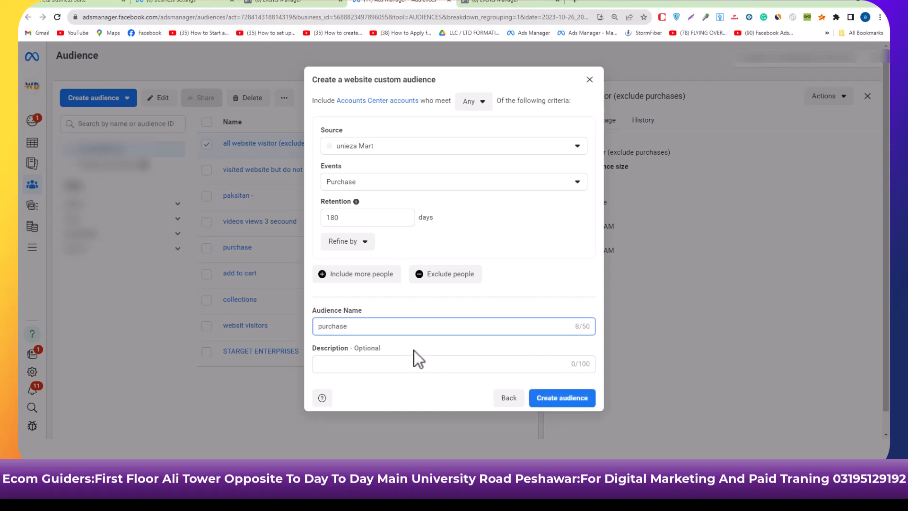
text(s)
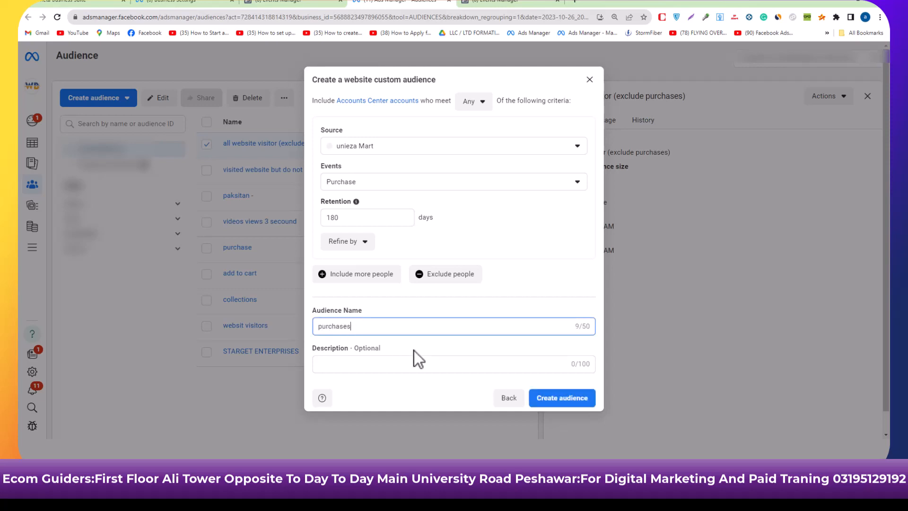
click(541, 400)
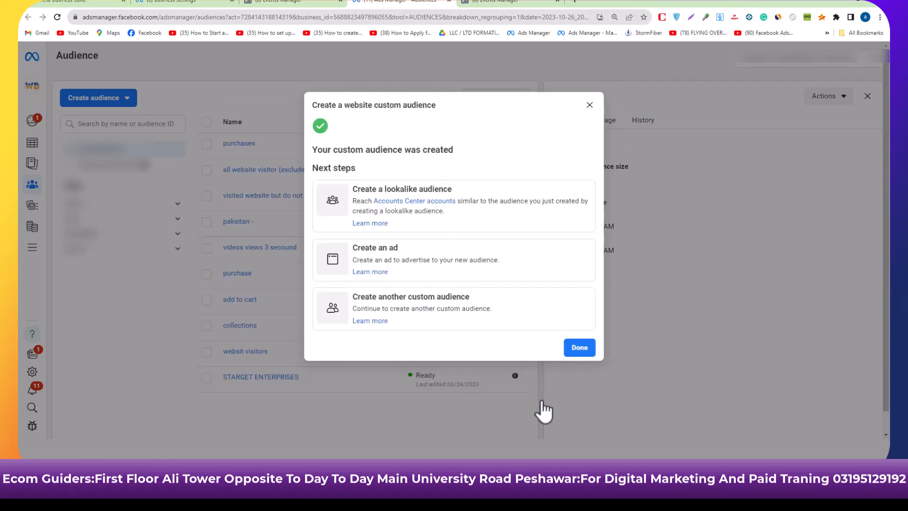
click(590, 105)
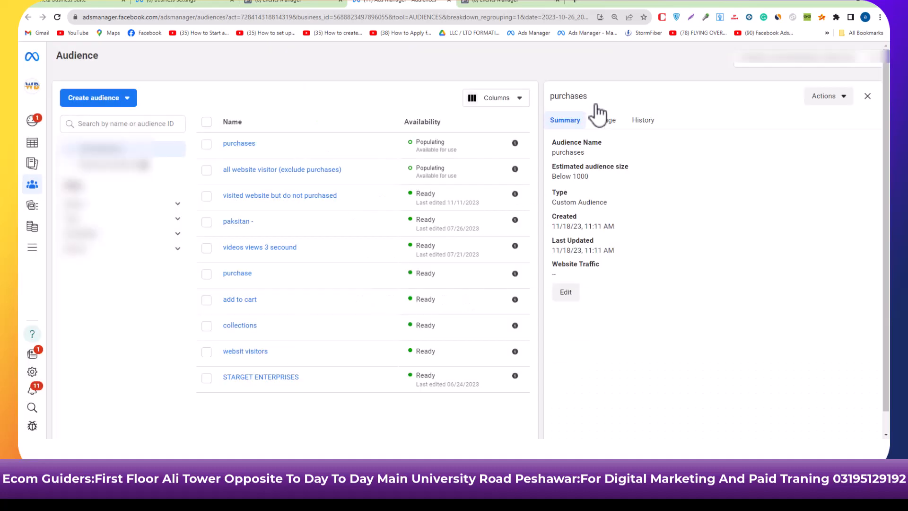
Select the purchases audience and start creating a lookalike audience from it.
click(207, 144)
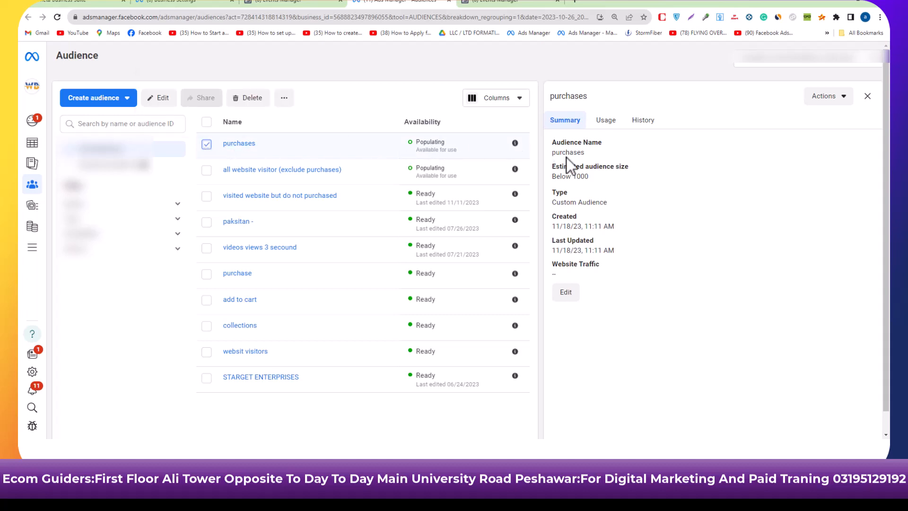
click(844, 98)
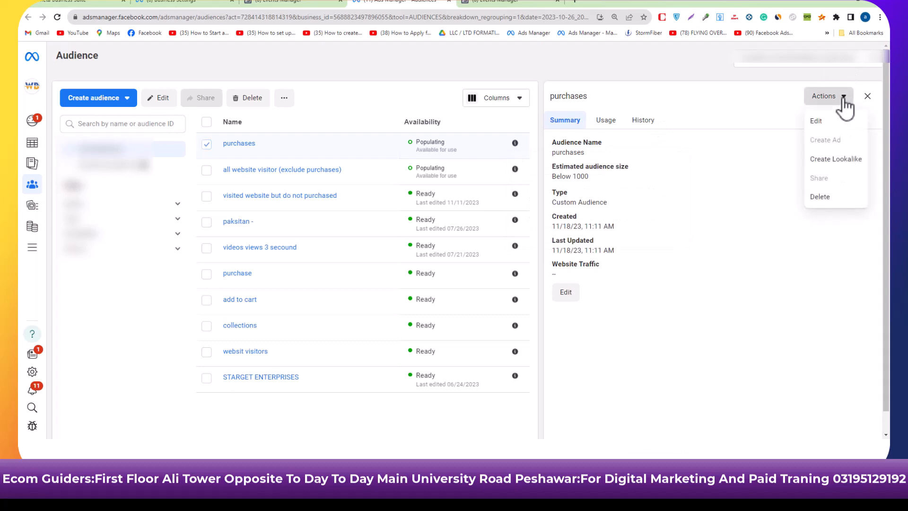
click(832, 161)
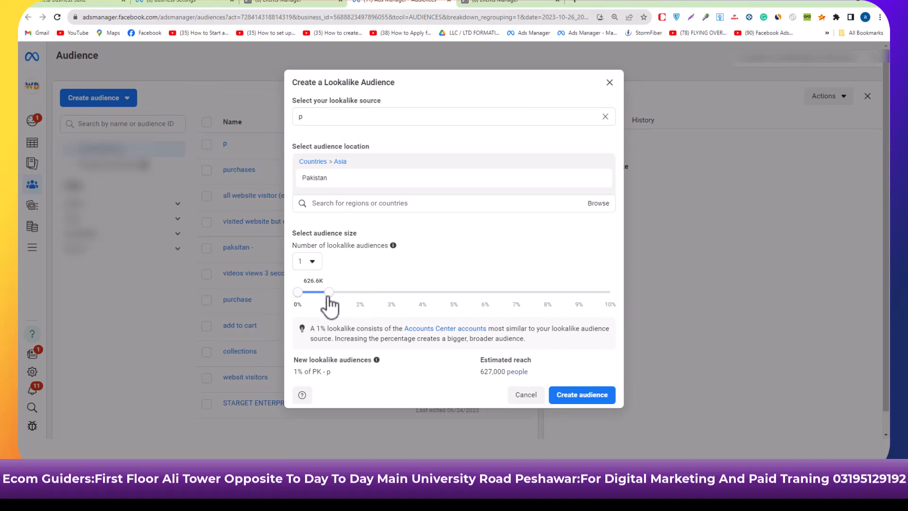
Try an 8% lookalike size, set it to 1%, create the Pakistan lookalike from source p, and check its summary.
drag(365, 300, 560, 338)
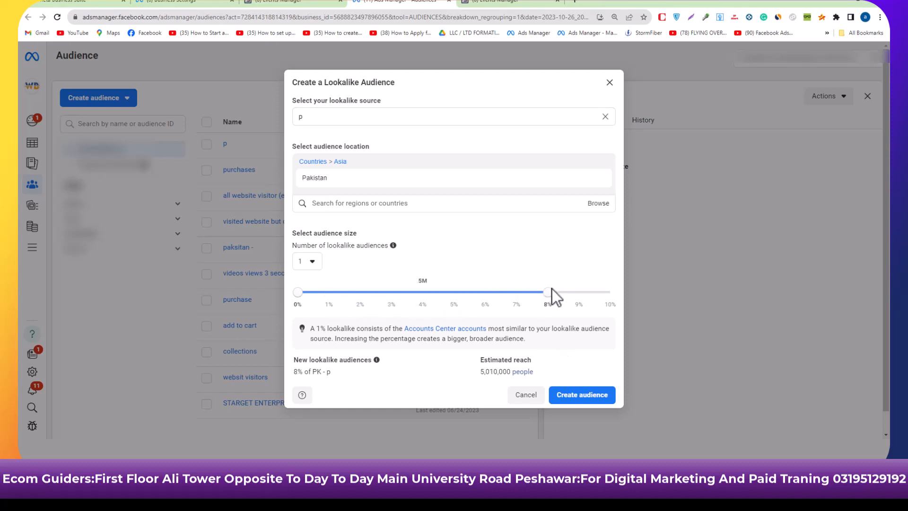
drag(553, 288, 331, 305)
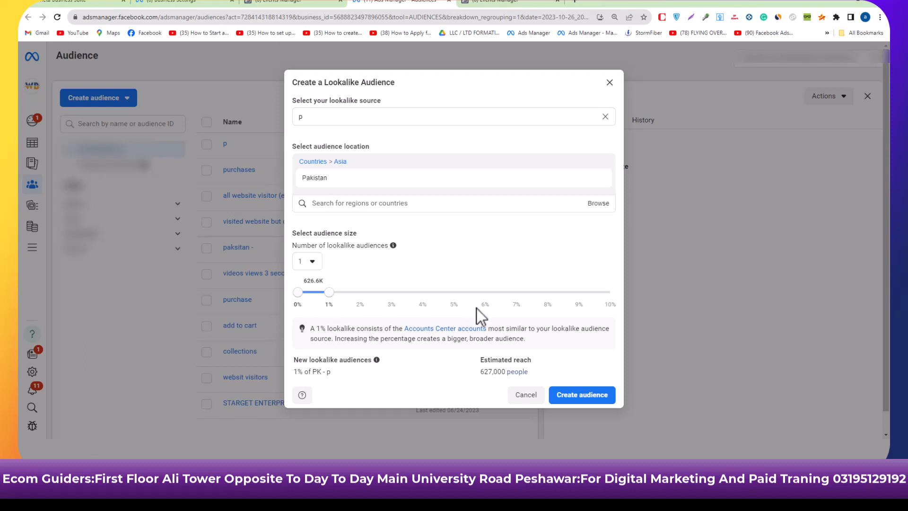
click(570, 397)
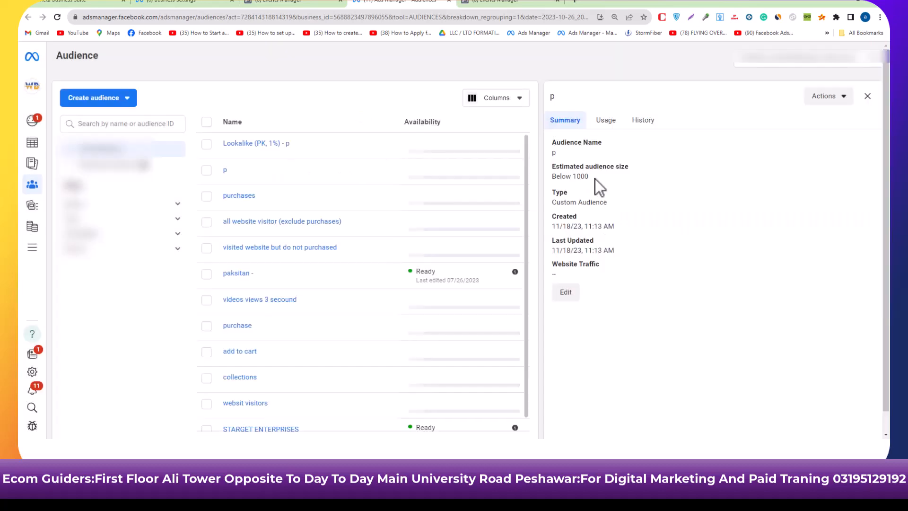
click(283, 145)
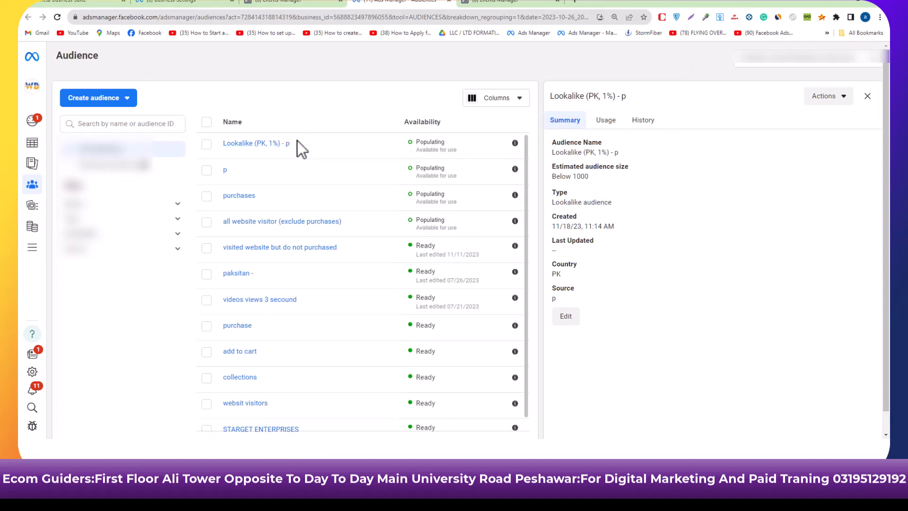
click(869, 97)
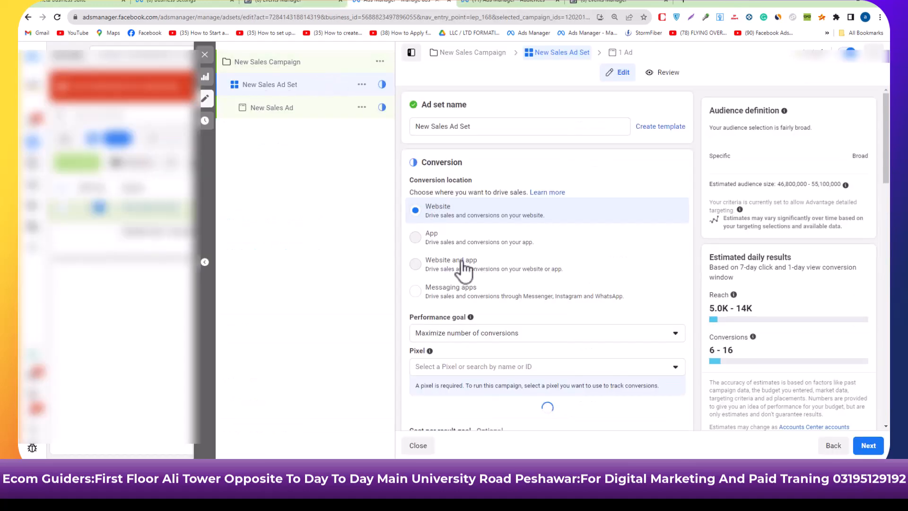
Choose unieza Mart as the pixel for the New Sales Ad Set's conversions.
scroll(463, 270, down, 5)
scroll(406, 225, up, 3)
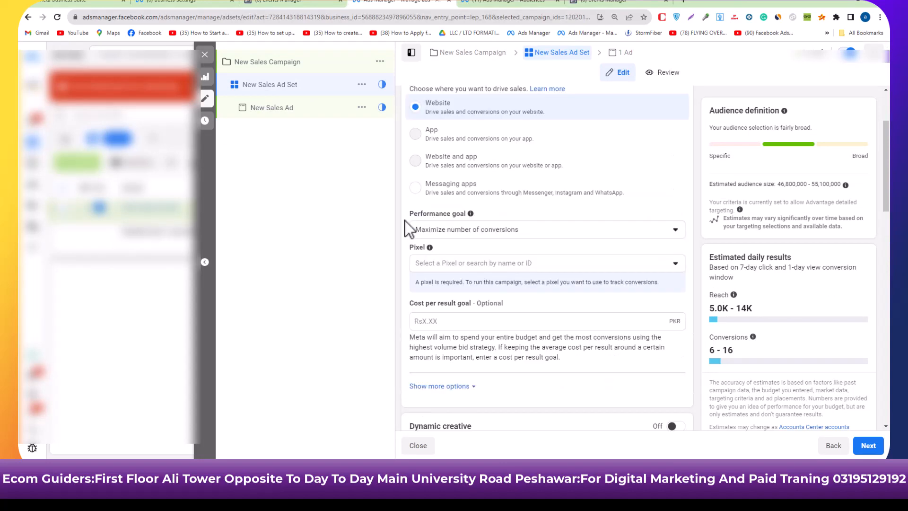
scroll(405, 221, up, 1)
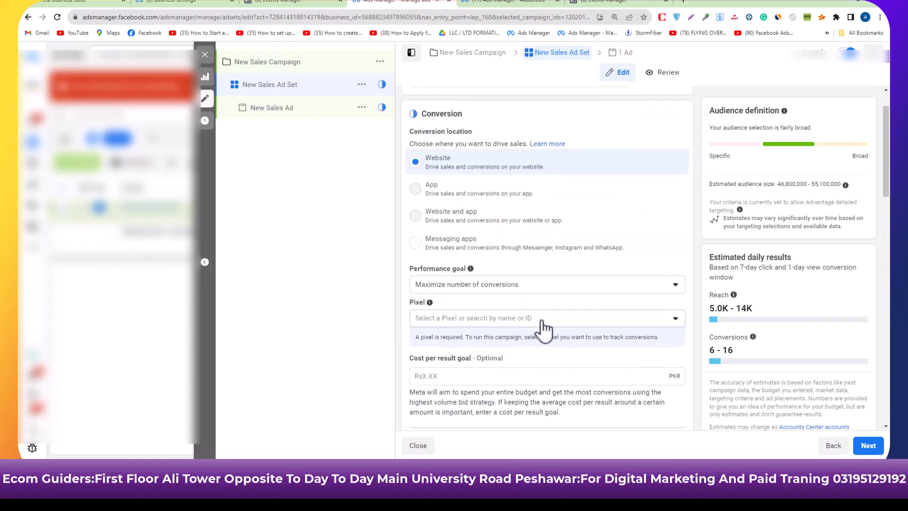
click(543, 322)
click(510, 256)
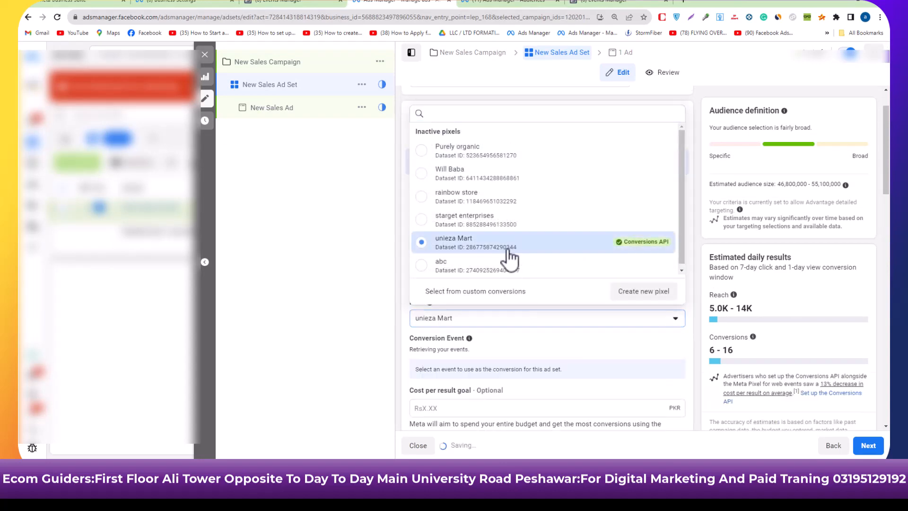
Switch the ad set to original audience options, add the Lookalike (PK, 1%) - p audience, and review the remaining targeting settings.
scroll(508, 363, down, 7)
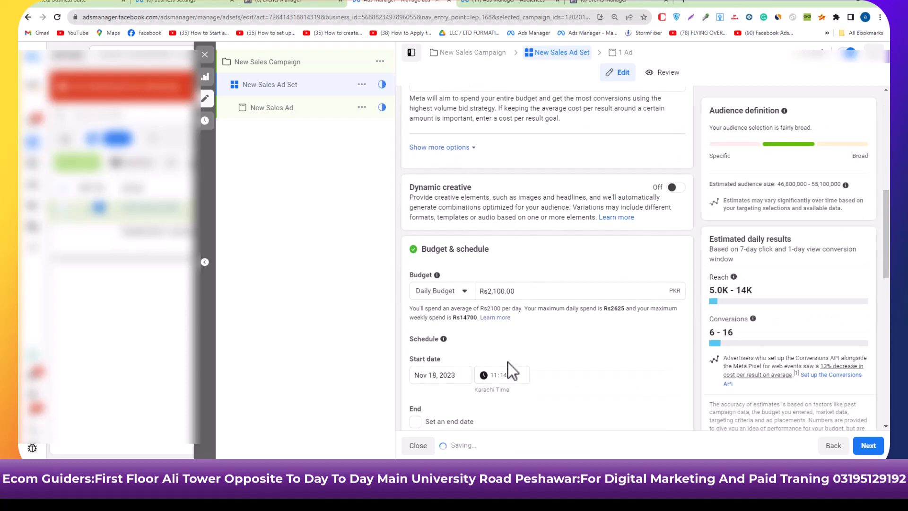
scroll(508, 362, down, 10)
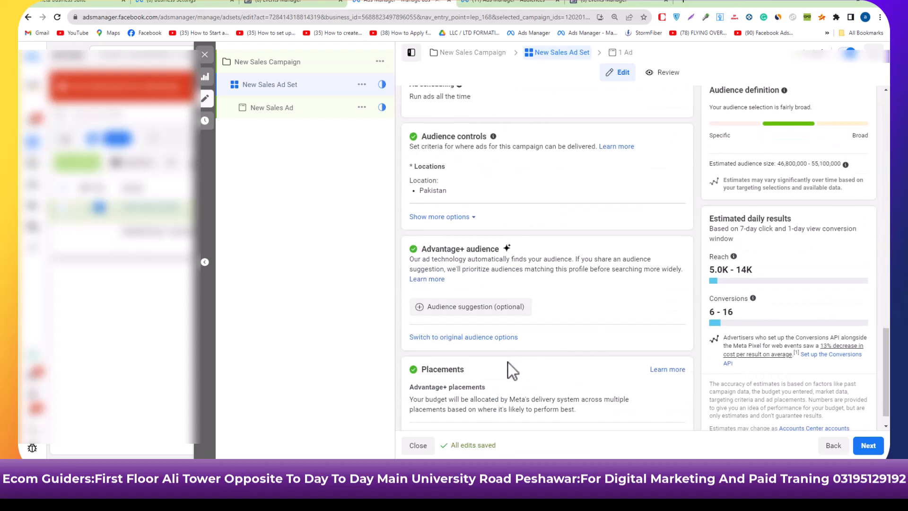
scroll(508, 363, down, 1)
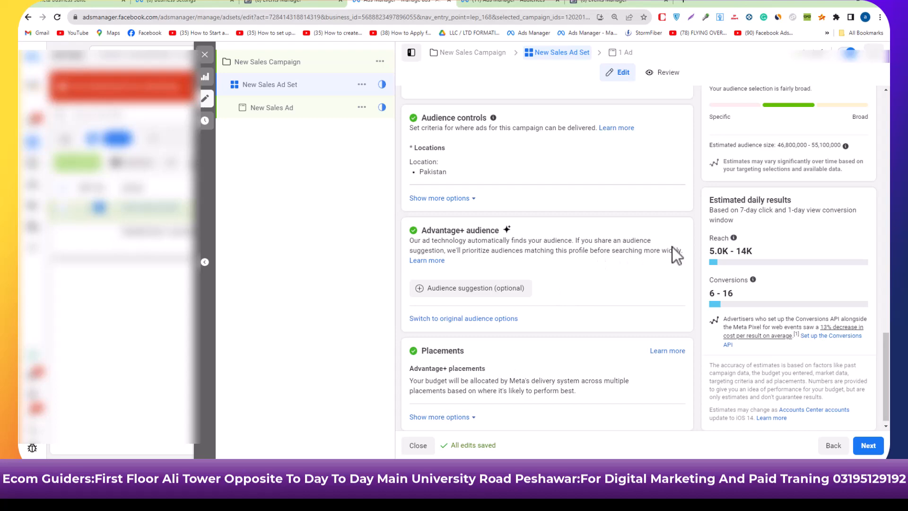
click(479, 319)
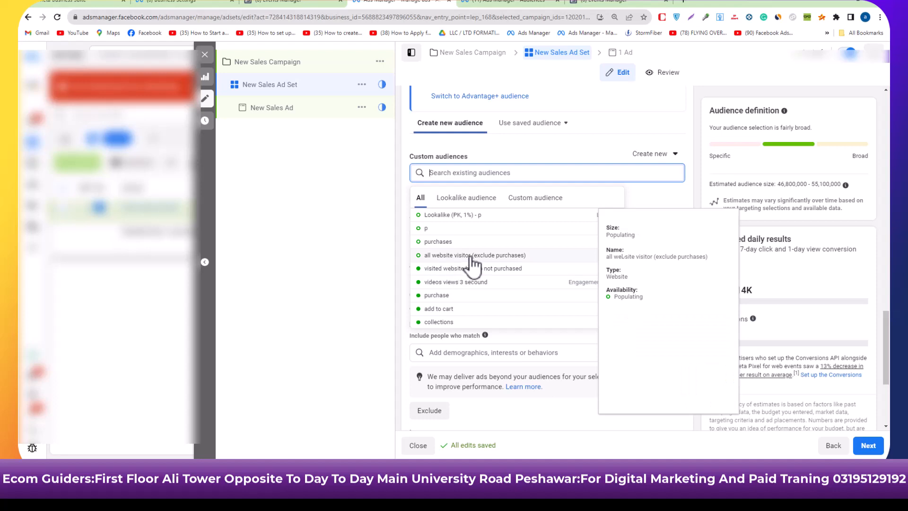
click(446, 216)
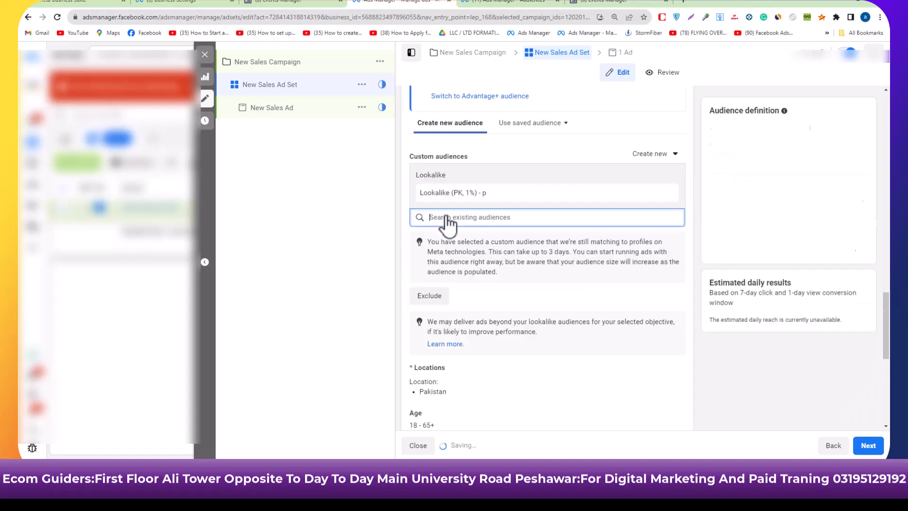
click(399, 214)
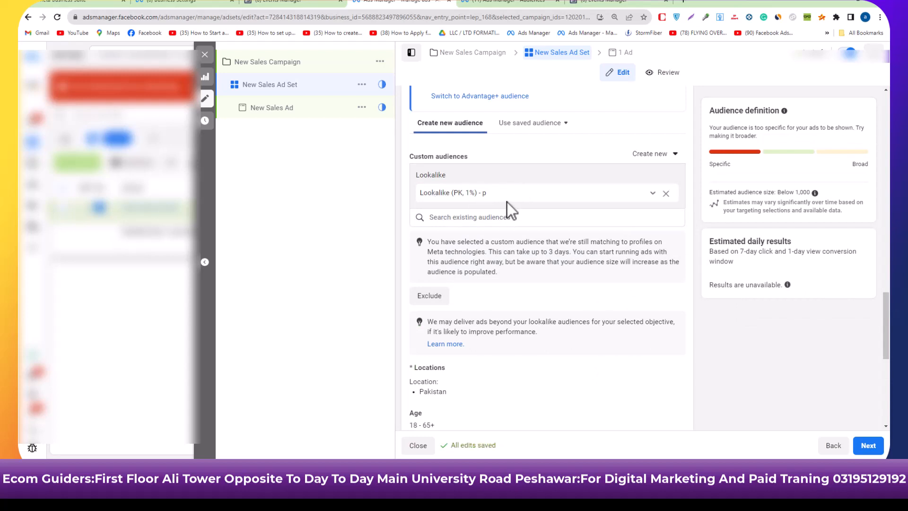
scroll(503, 342, down, 5)
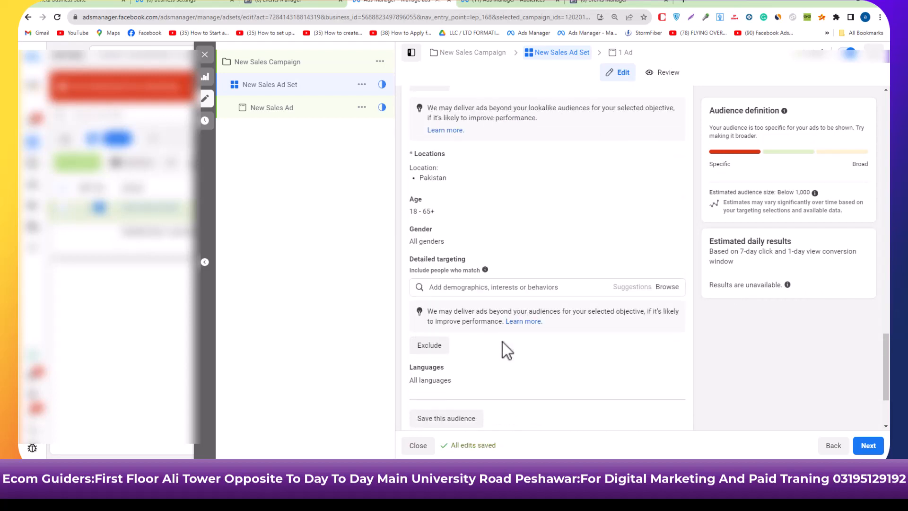
scroll(504, 350, down, 2)
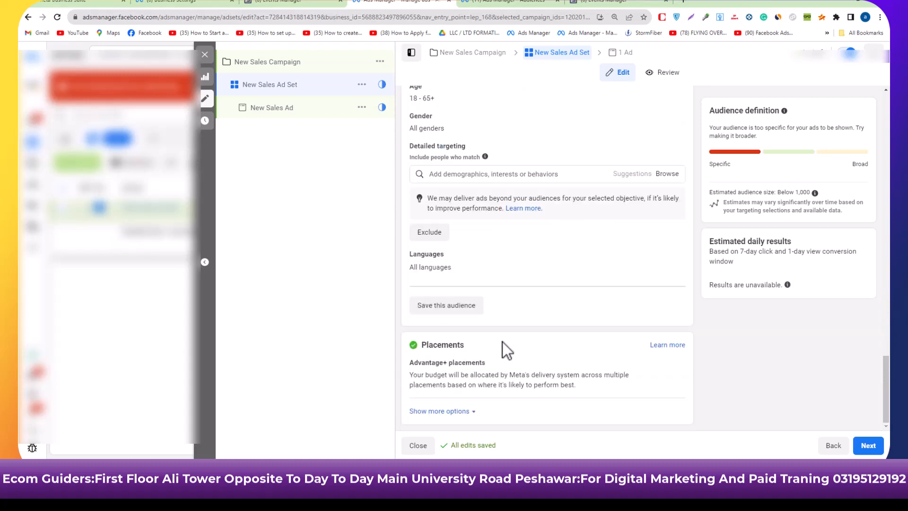
scroll(503, 343, up, 7)
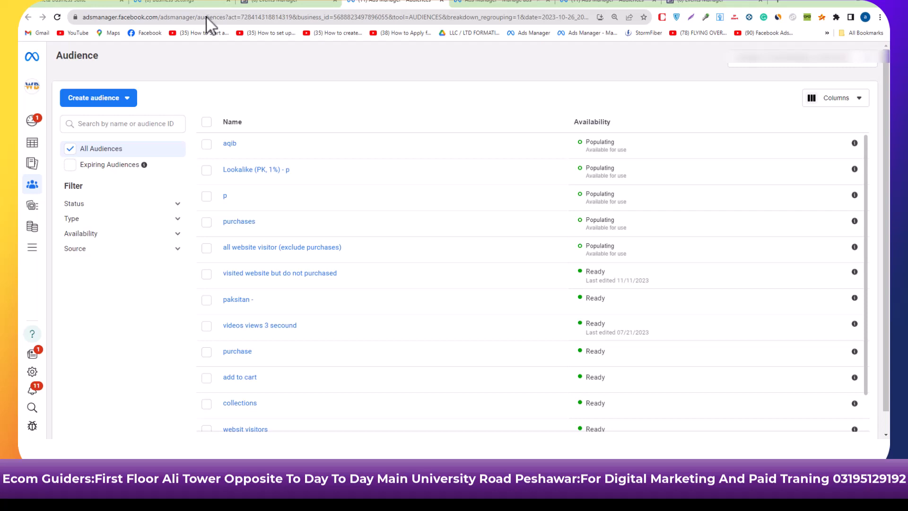
Start a custom audience from the Video source and set its engagement to people who have watched at 95% of your video.
click(97, 101)
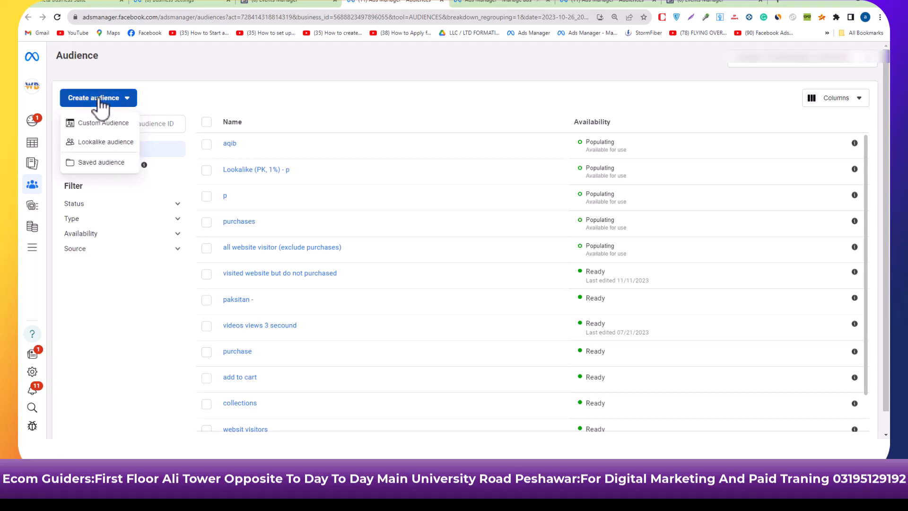
click(99, 124)
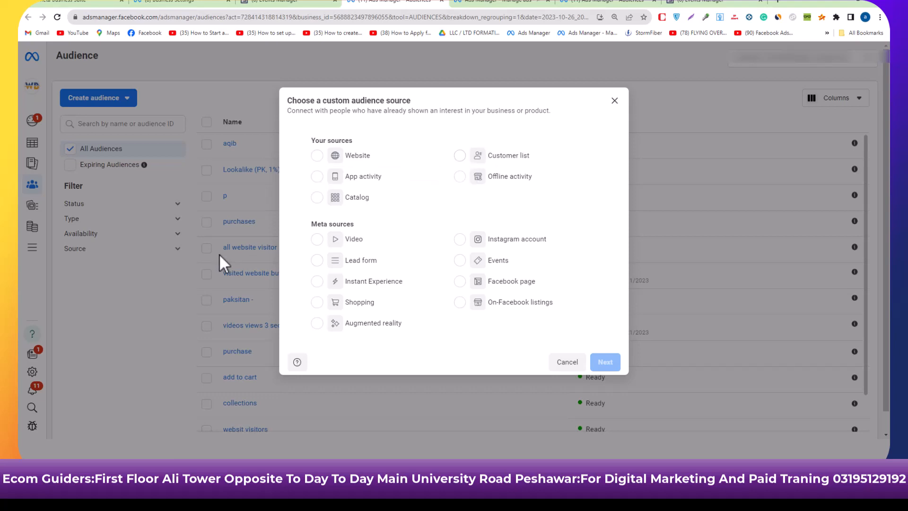
click(332, 248)
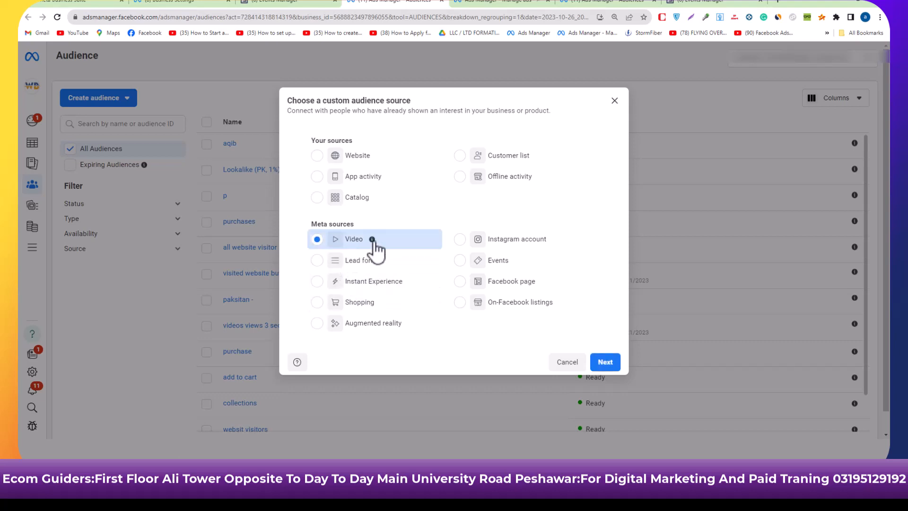
click(609, 364)
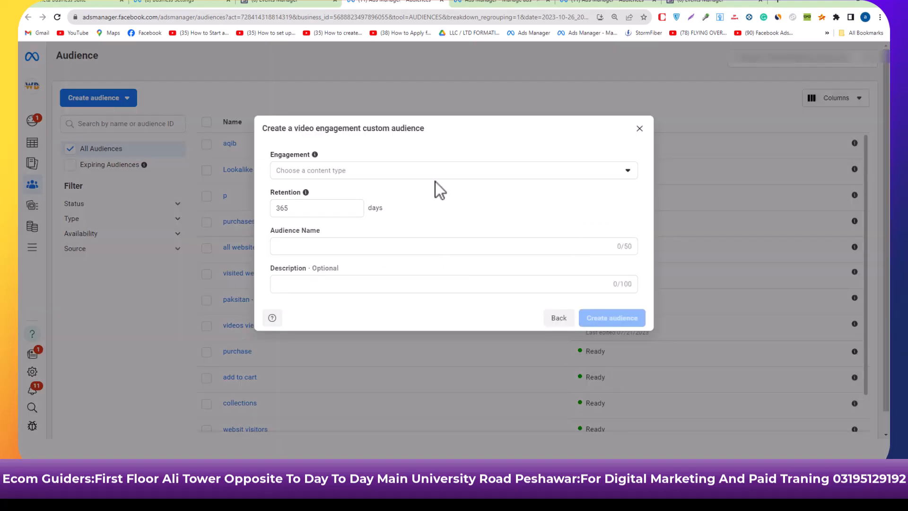
click(436, 176)
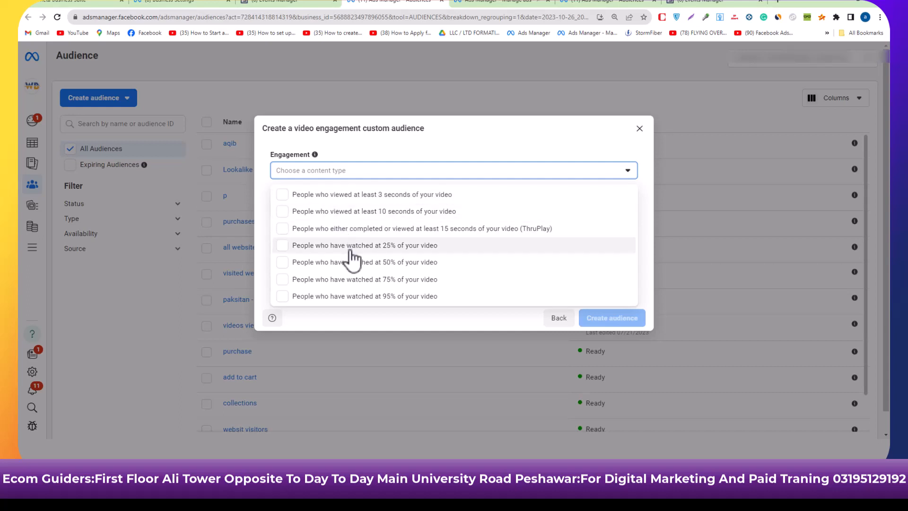
click(340, 303)
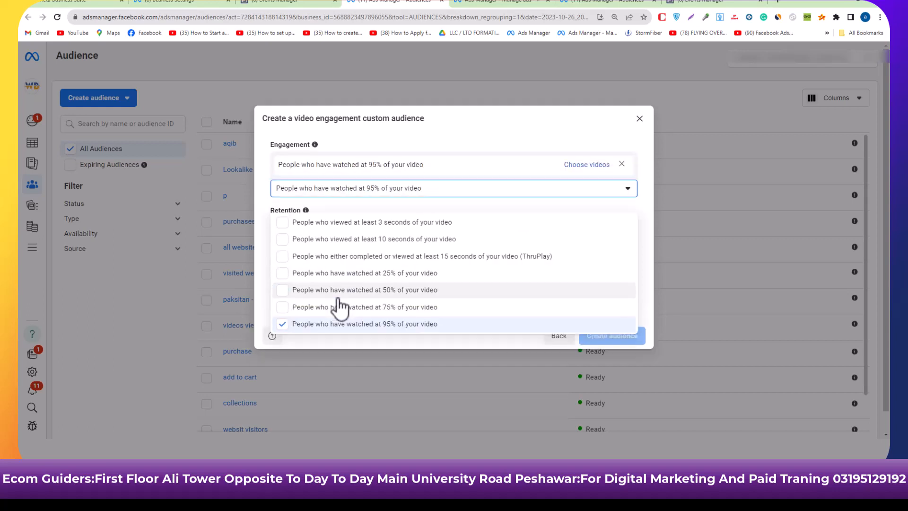
click(519, 343)
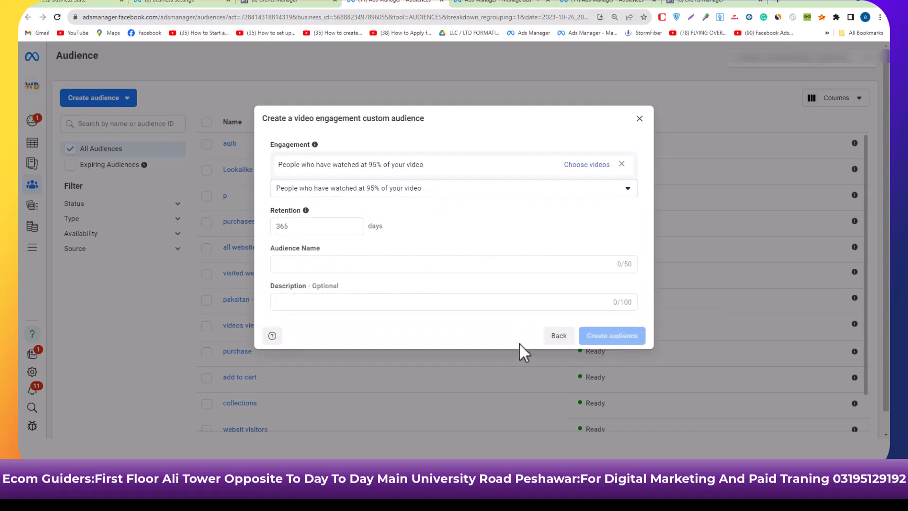
Choose the video facebook shempo.mp4 from the Apnii dookan Facebook page for the 95% engagement rule.
click(588, 165)
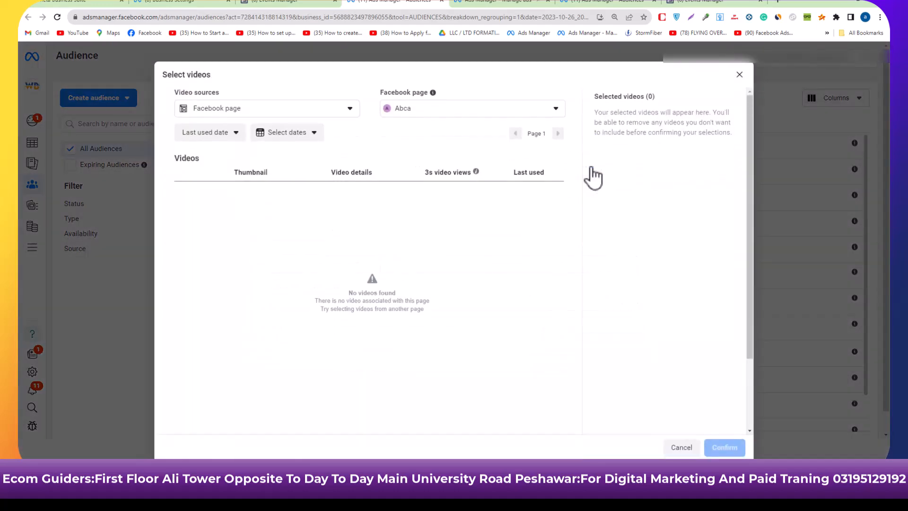
click(350, 114)
click(350, 115)
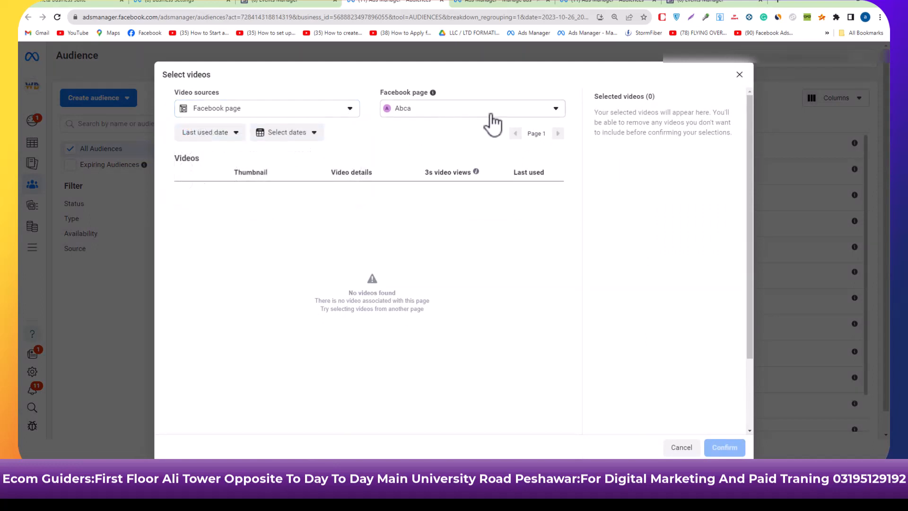
click(490, 113)
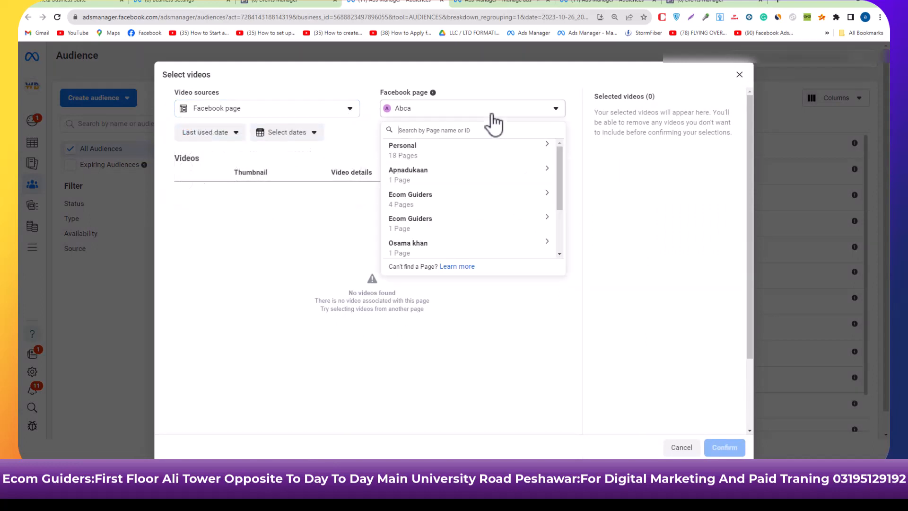
click(462, 151)
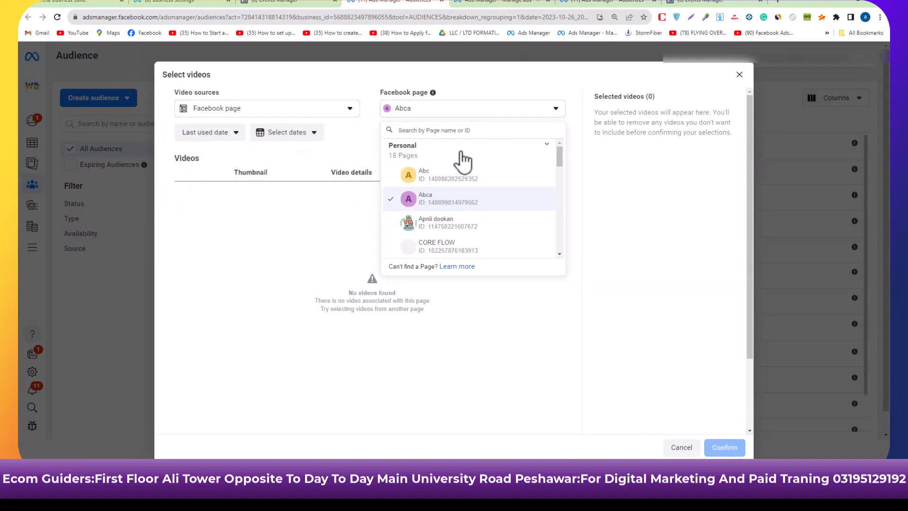
click(436, 221)
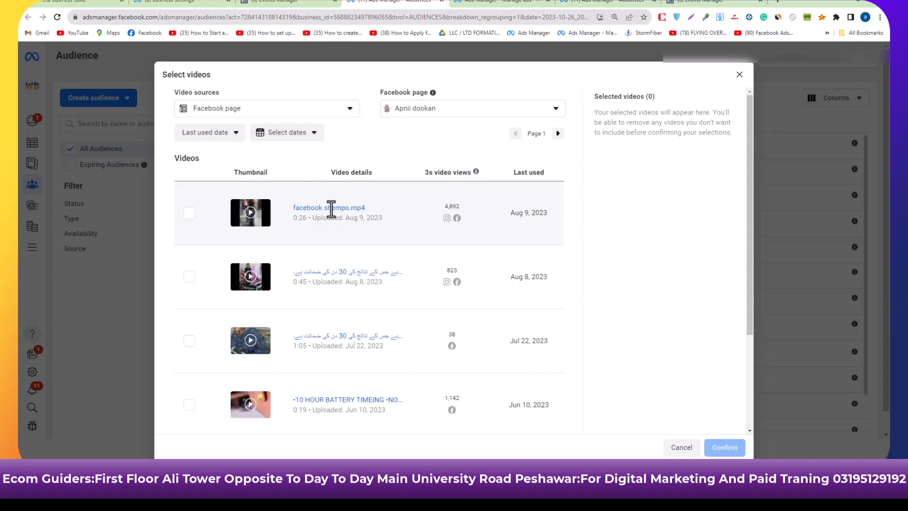
click(189, 213)
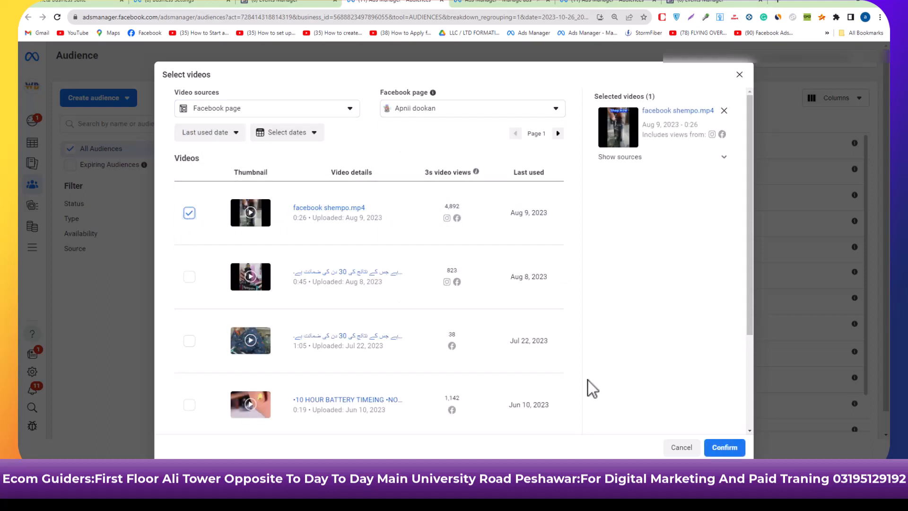
click(724, 448)
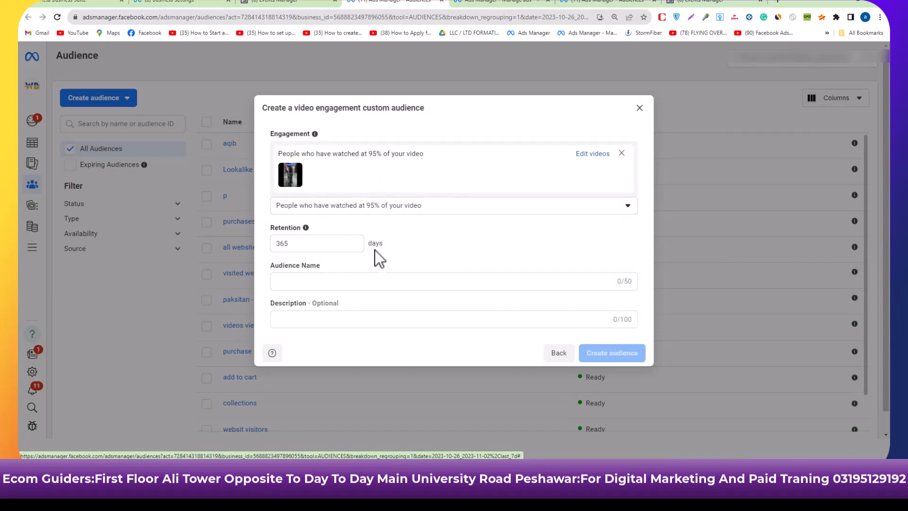
Name the audience "people who watched video 95%", create it, and finish without any of the suggested follow-ups.
click(294, 283)
text(people who watched video 95%)
click(604, 354)
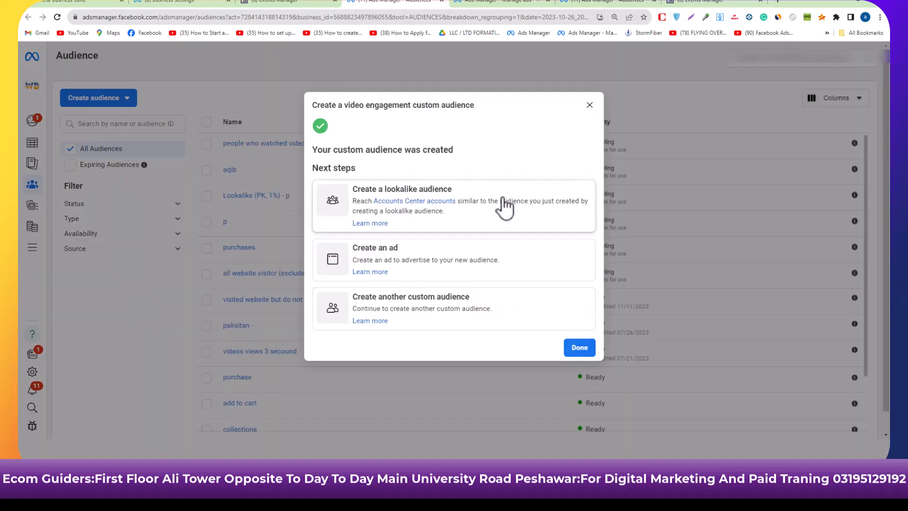
click(580, 348)
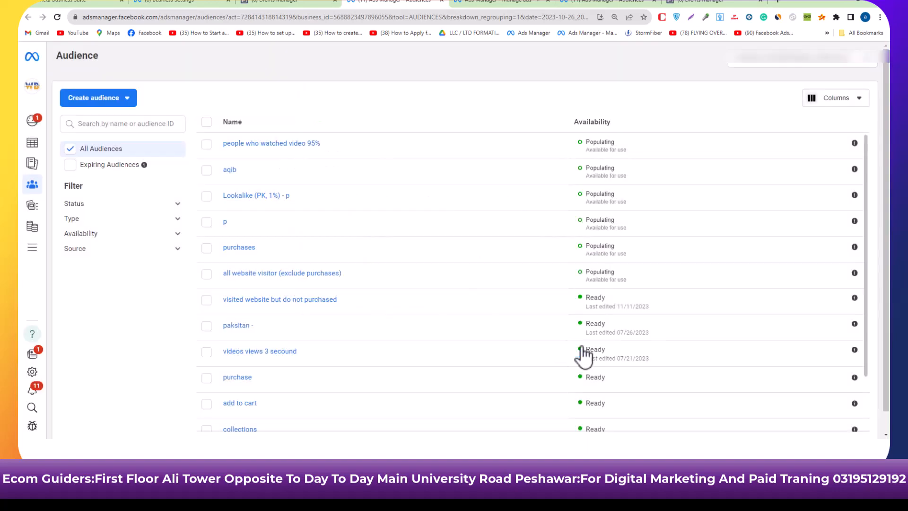